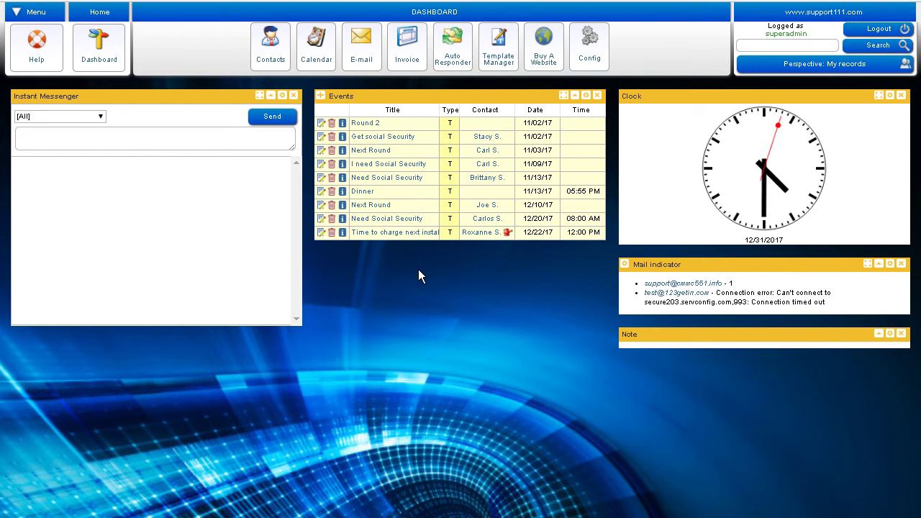
Step: After a brief look at the events calendar, return to the dashboard and open Contacts
{"action": "left_click", "coordinate": [333, 68]}
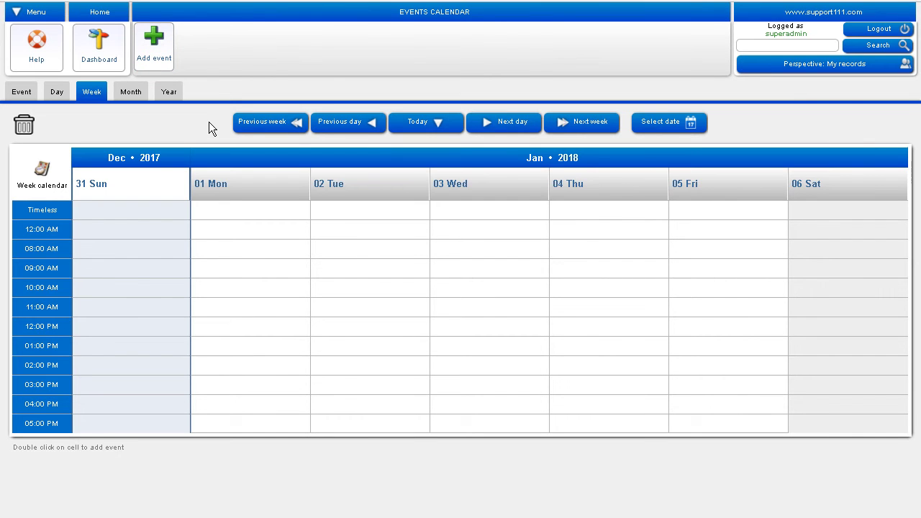
{"action": "left_click", "coordinate": [105, 59]}
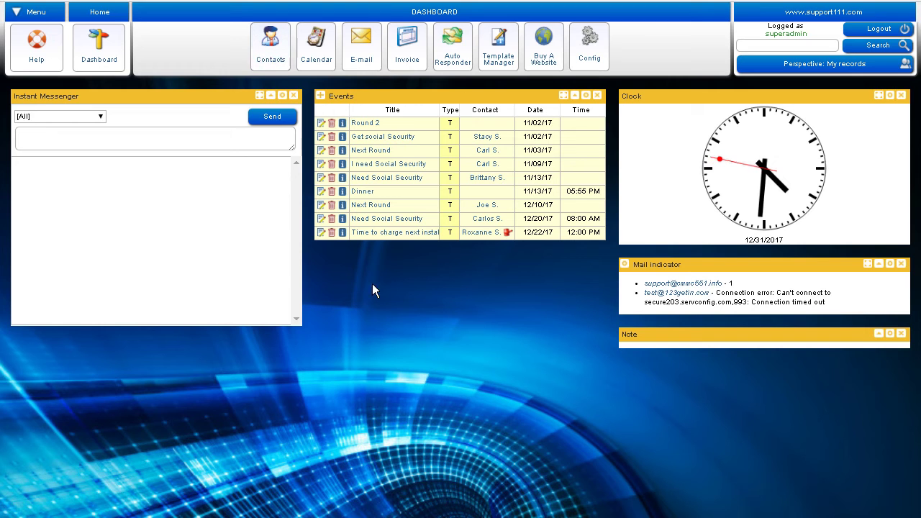
{"action": "left_click", "coordinate": [271, 67]}
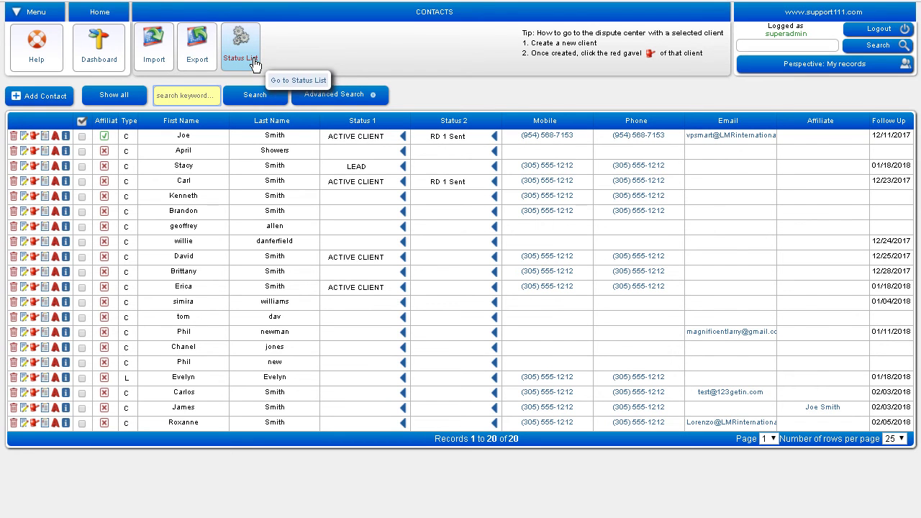
{"action": "left_click", "coordinate": [374, 428]}
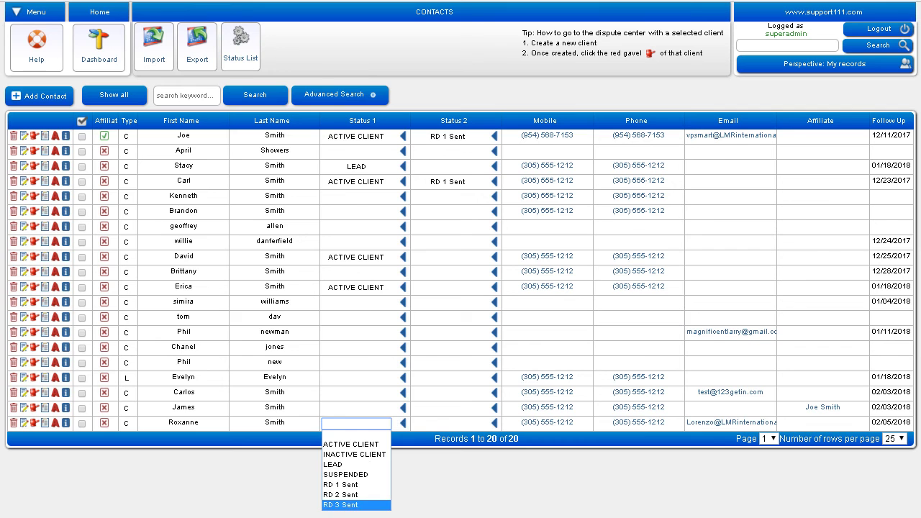
{"action": "left_click", "coordinate": [393, 500]}
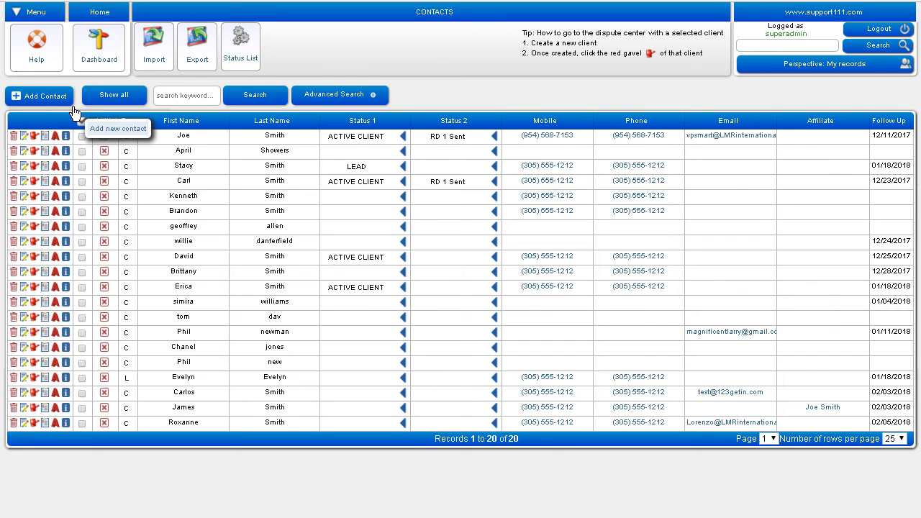
Step: Start a new contact with the client's first and last name, accepting autofilled address and phones
{"action": "left_click", "coordinate": [54, 104]}
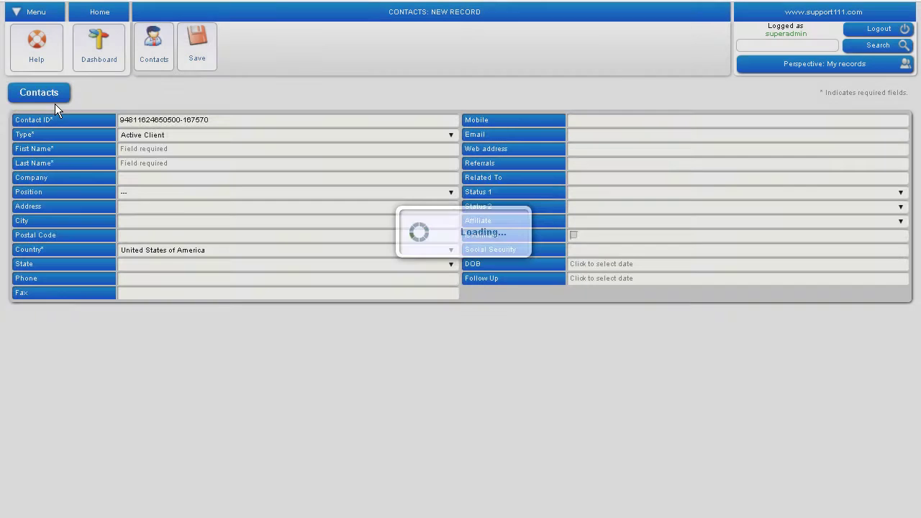
{"action": "left_click", "coordinate": [146, 153]}
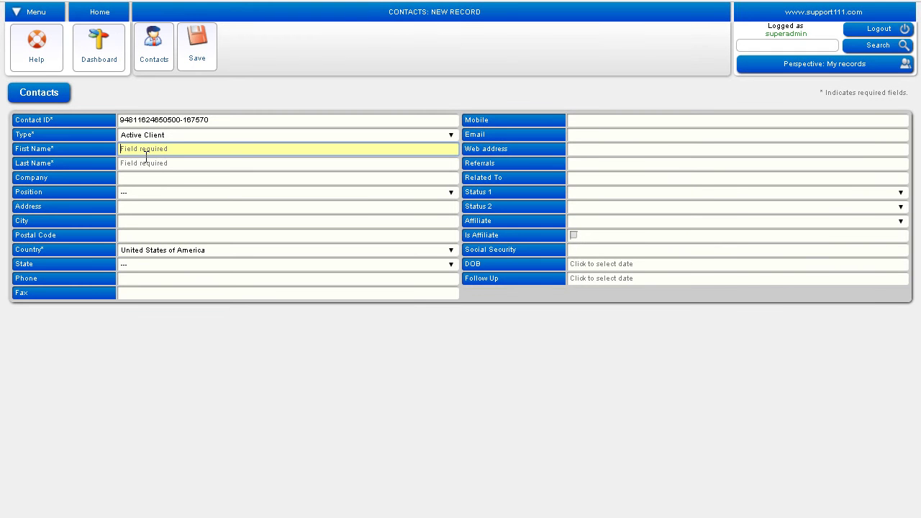
{"action": "type", "text": "Jonh"}
{"action": "key", "text": "BackSpace"}
{"action": "key", "text": "BackSpace"}
{"action": "type", "text": "n"}
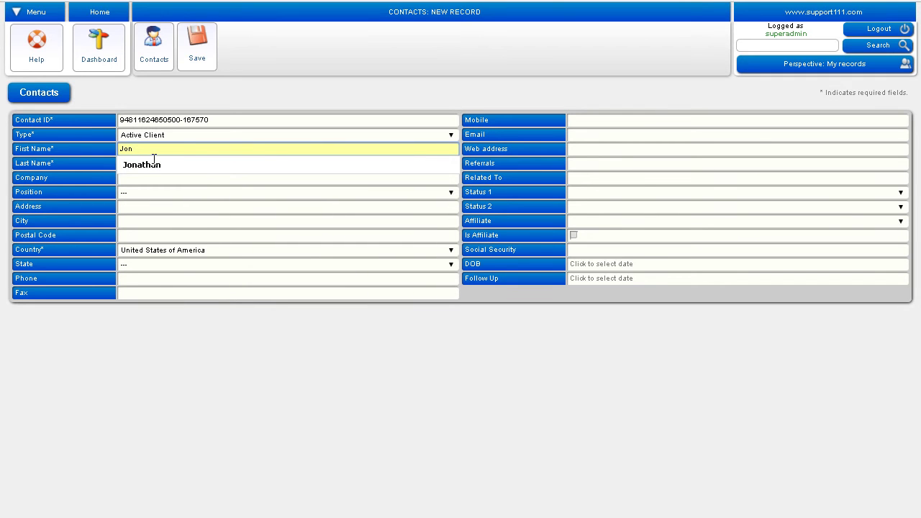
{"action": "type", "text": "h"}
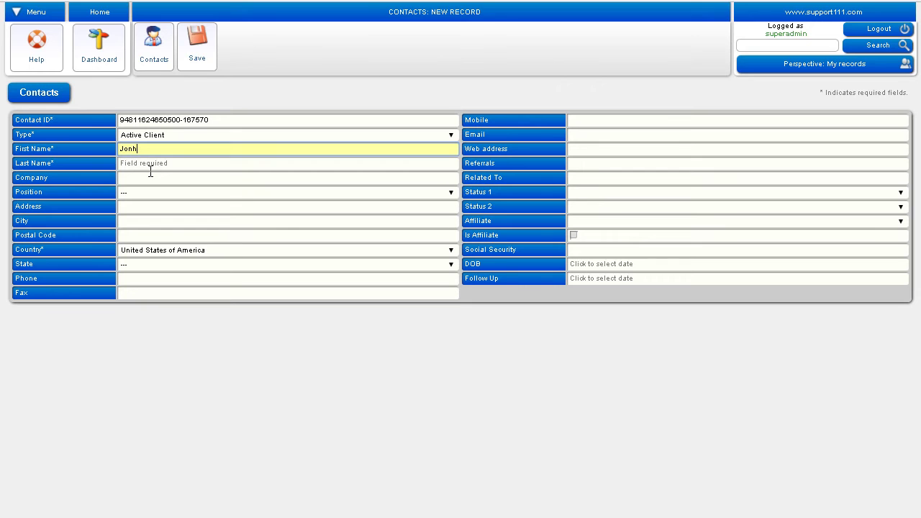
{"action": "key", "text": "BackSpace"}
{"action": "key", "text": "BackSpace"}
{"action": "left_click", "coordinate": [158, 167]}
{"action": "key", "text": "Tab"}
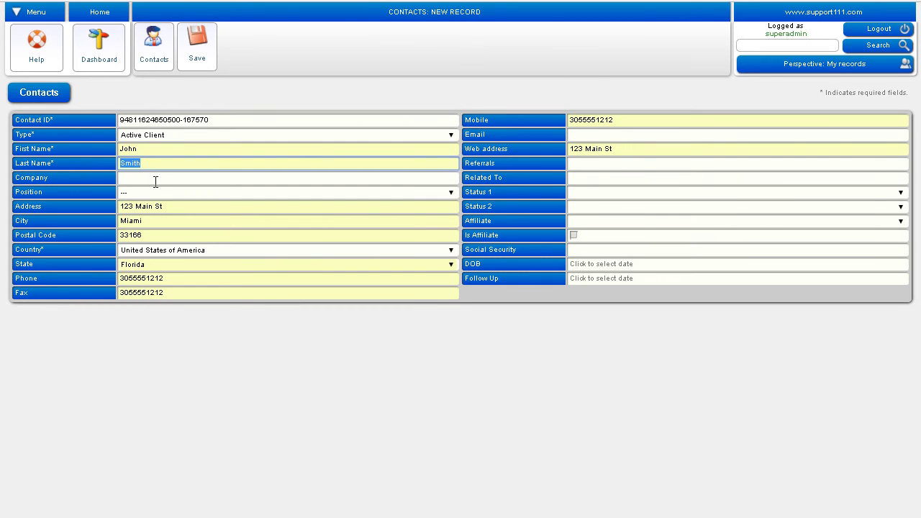
{"action": "type", "text": "Doe"}
{"action": "key", "text": "Tab"}
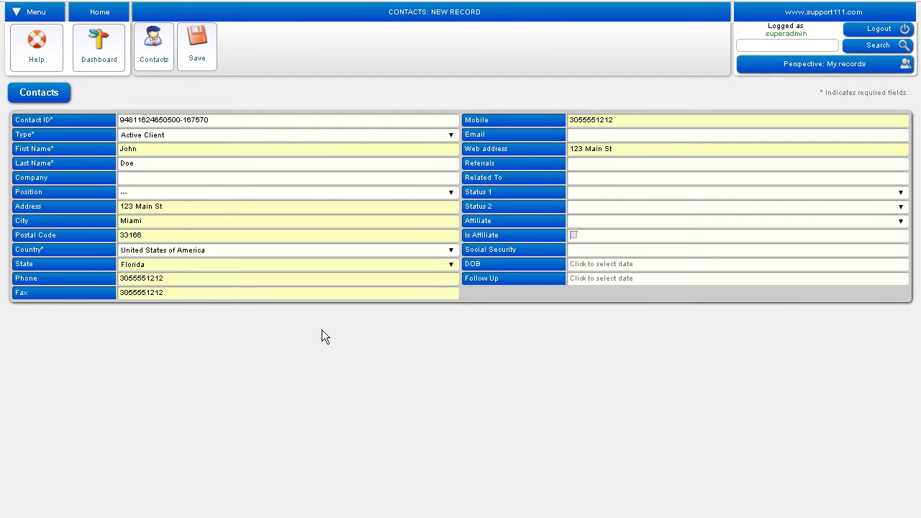
Step: Enter the client's social security number and date of birth, leaving the date picker closed
{"action": "left_click", "coordinate": [583, 255]}
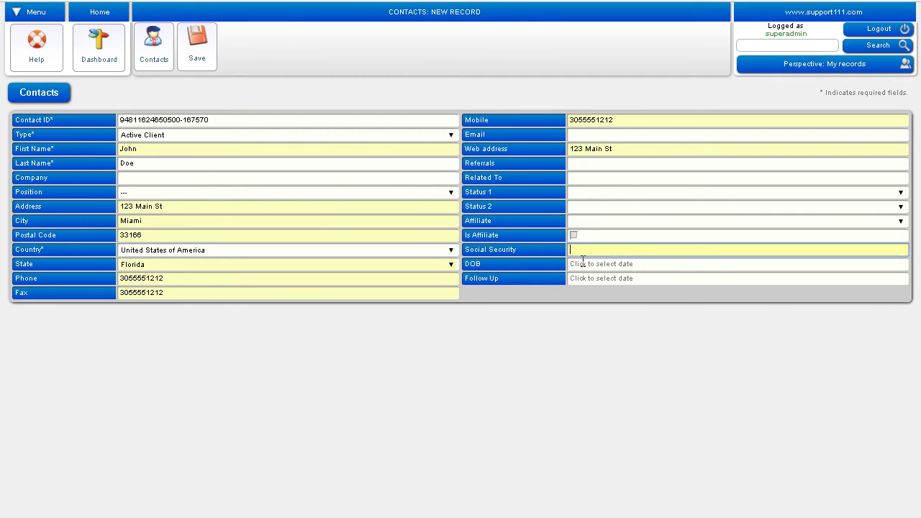
{"action": "type", "text": "123-45-6789"}
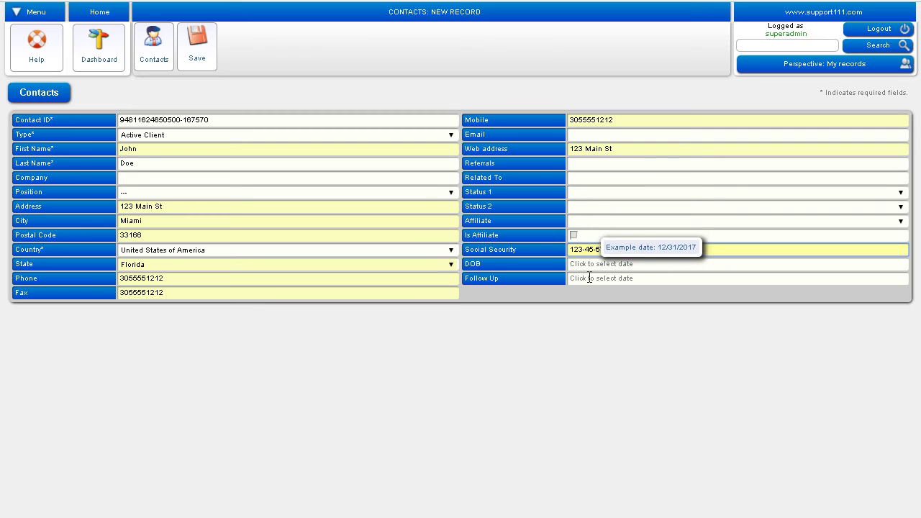
{"action": "left_click", "coordinate": [589, 265]}
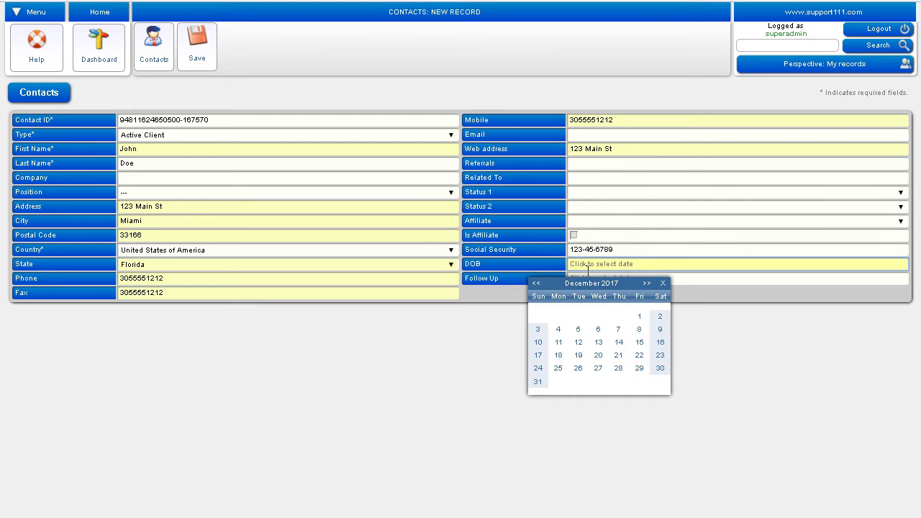
{"action": "type", "text": "1/1/1"}
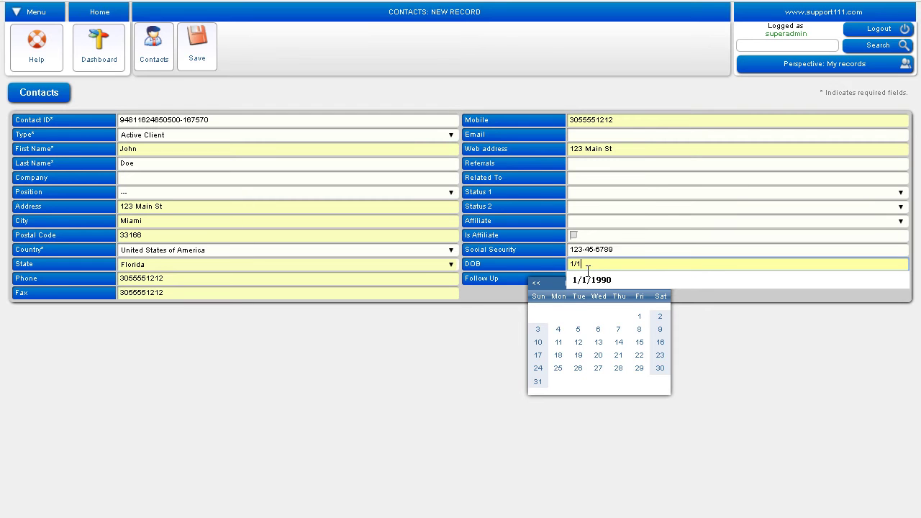
{"action": "type", "text": "990"}
{"action": "left_click", "coordinate": [595, 288]}
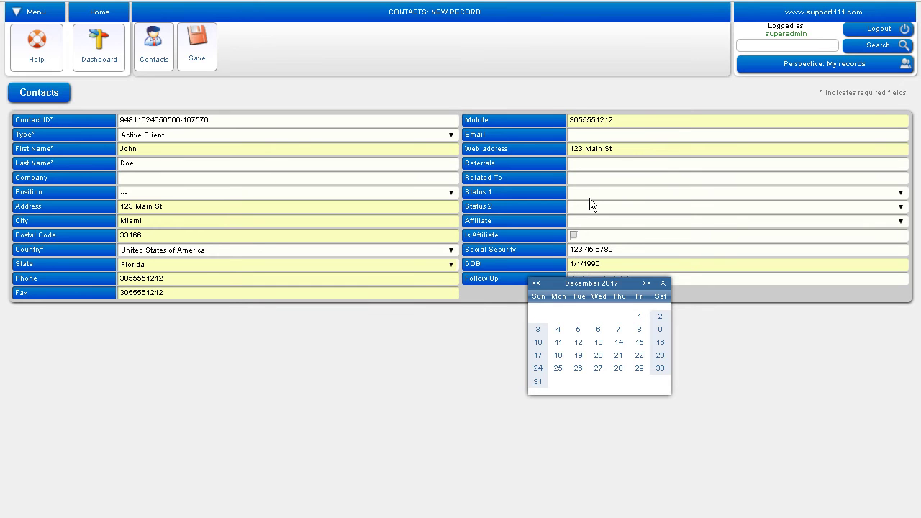
{"action": "left_click", "coordinate": [663, 282]}
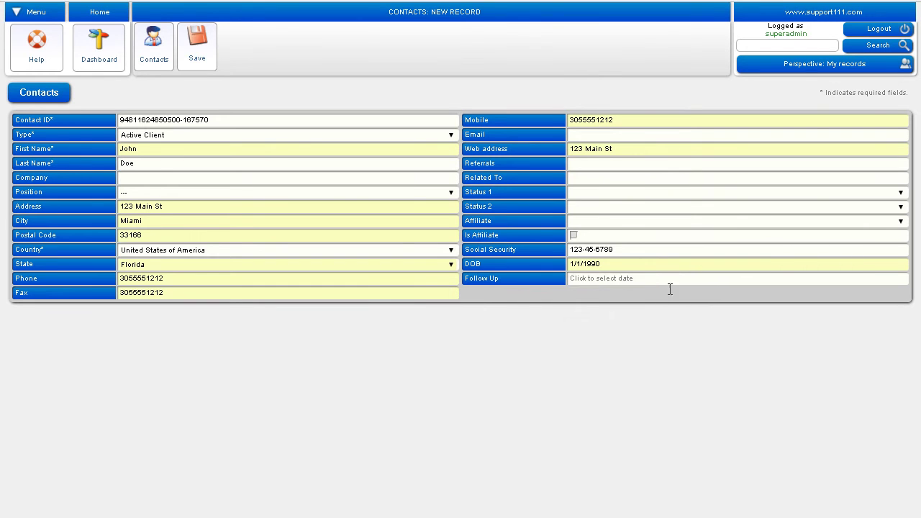
Step: Set Status 1 to ACTIVE CLIENT, leave Status 2 empty, and enter the client's e-mail address
{"action": "left_click", "coordinate": [584, 198]}
{"action": "left_click", "coordinate": [611, 223]}
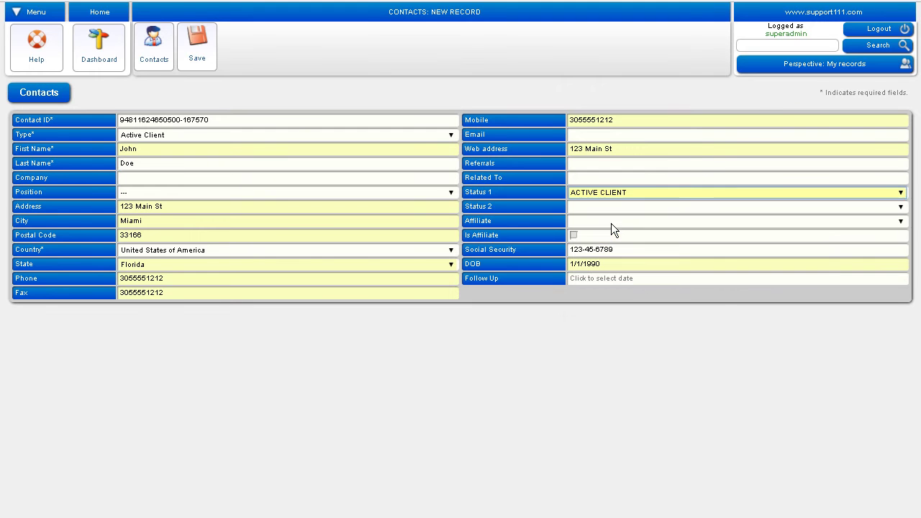
{"action": "left_click", "coordinate": [592, 216]}
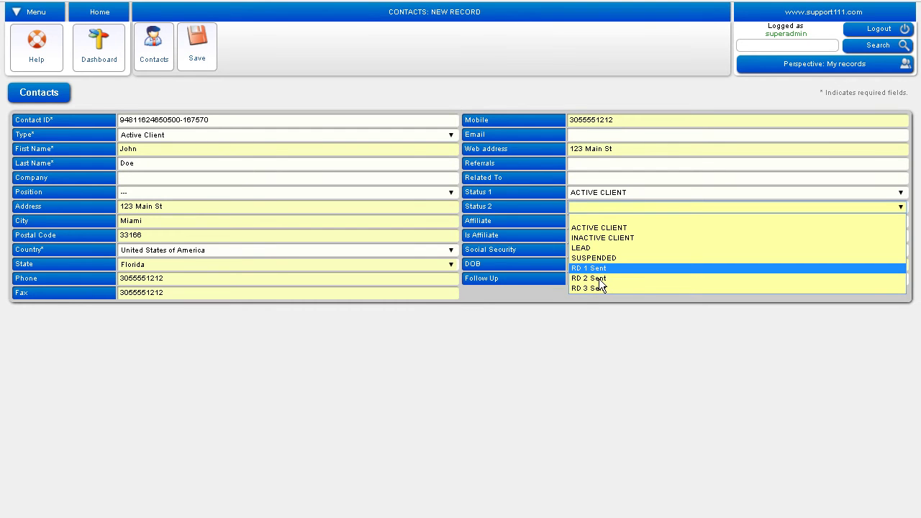
{"action": "left_click", "coordinate": [437, 406]}
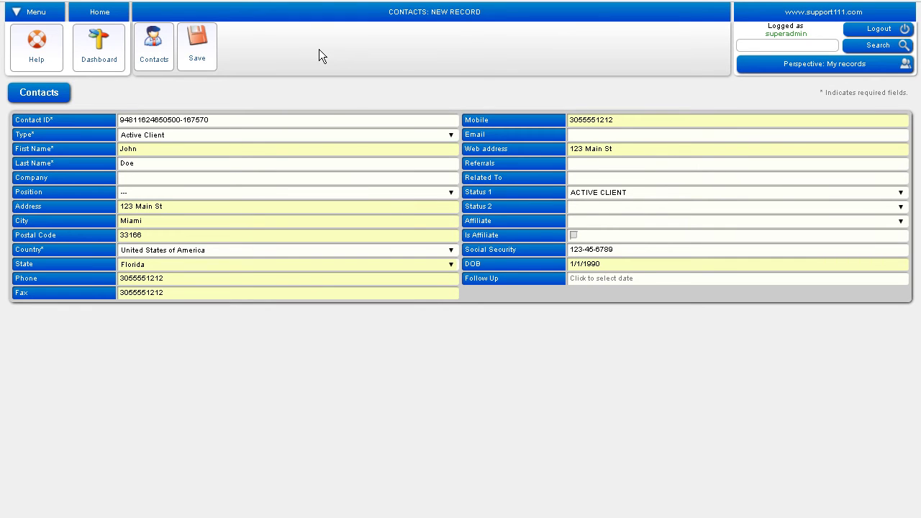
{"action": "left_click", "coordinate": [583, 141]}
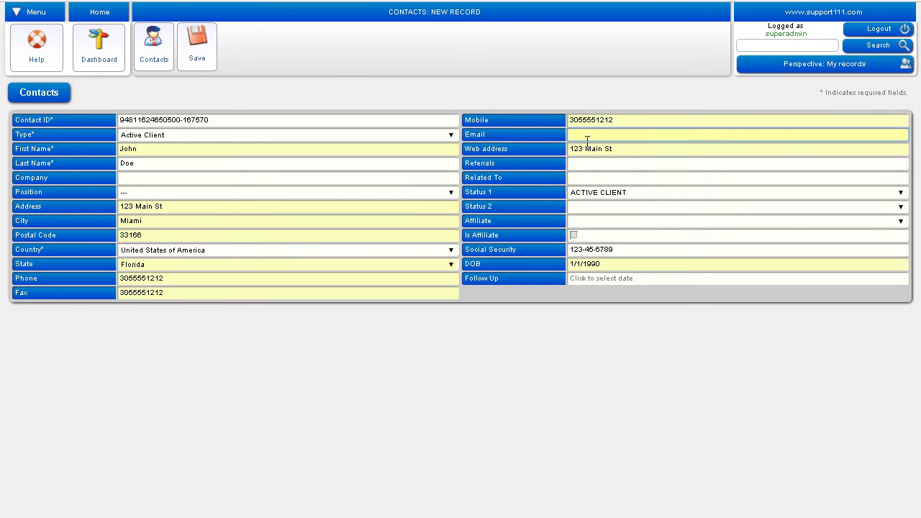
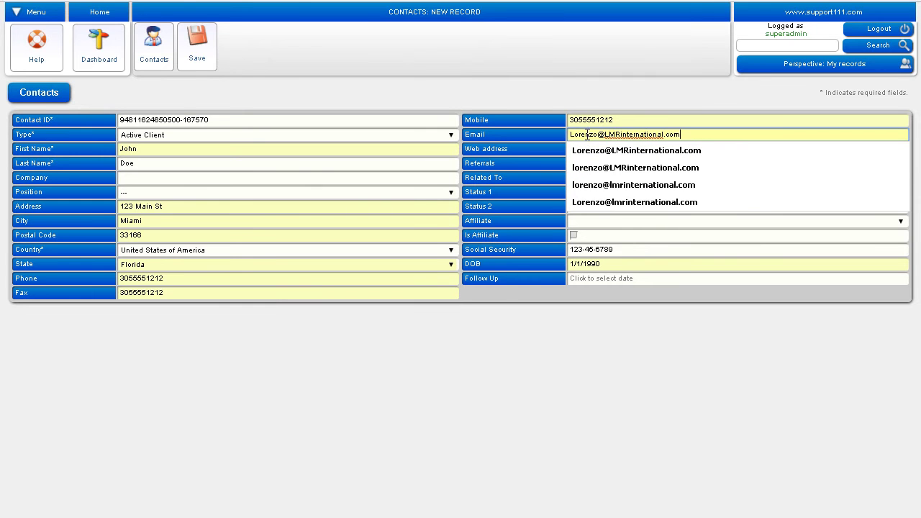
{"action": "key", "text": "Tab"}
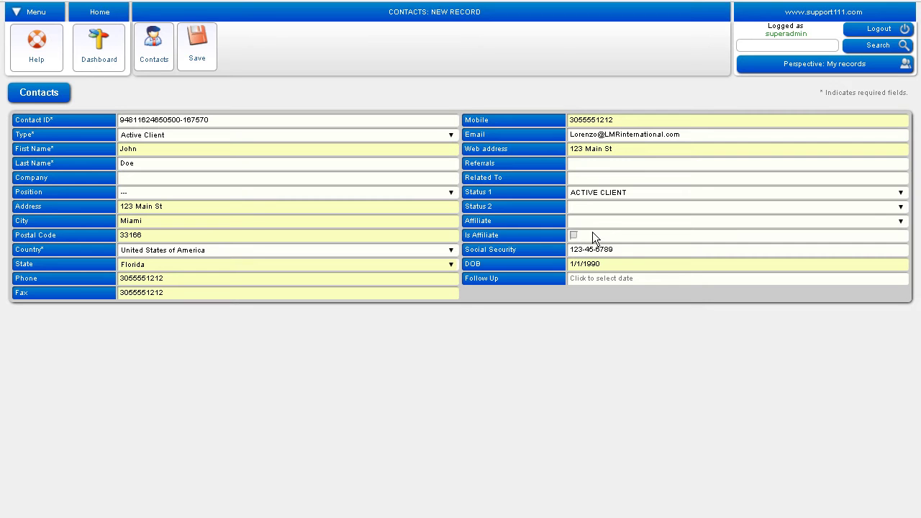
Step: Leave Affiliate unassigned, tick Is Affiliate, and keep Status 1 as ACTIVE CLIENT
{"action": "left_click", "coordinate": [593, 229]}
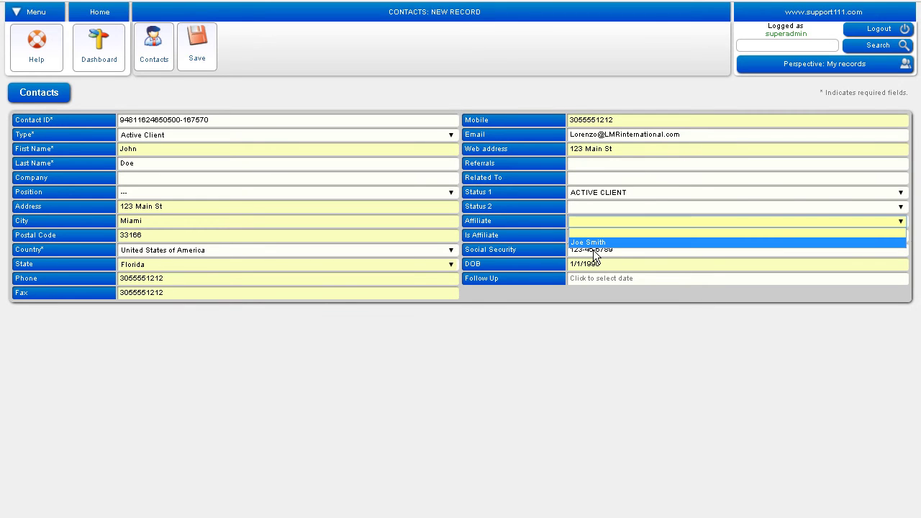
{"action": "left_click", "coordinate": [593, 380]}
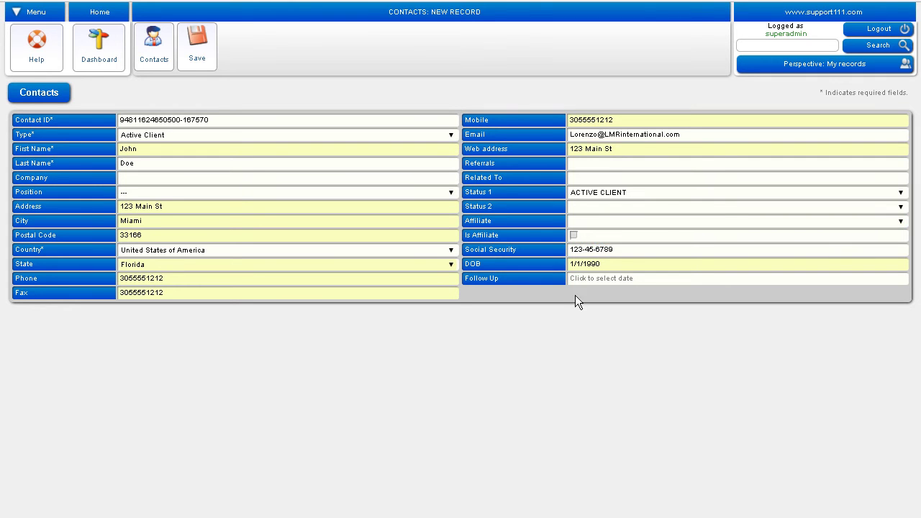
{"action": "left_click", "coordinate": [573, 236]}
{"action": "left_click", "coordinate": [611, 199]}
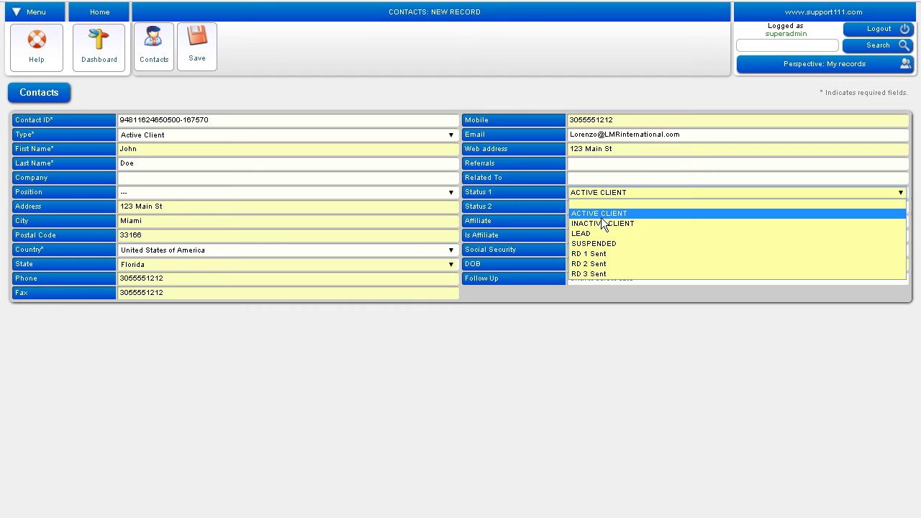
{"action": "left_click", "coordinate": [601, 217]}
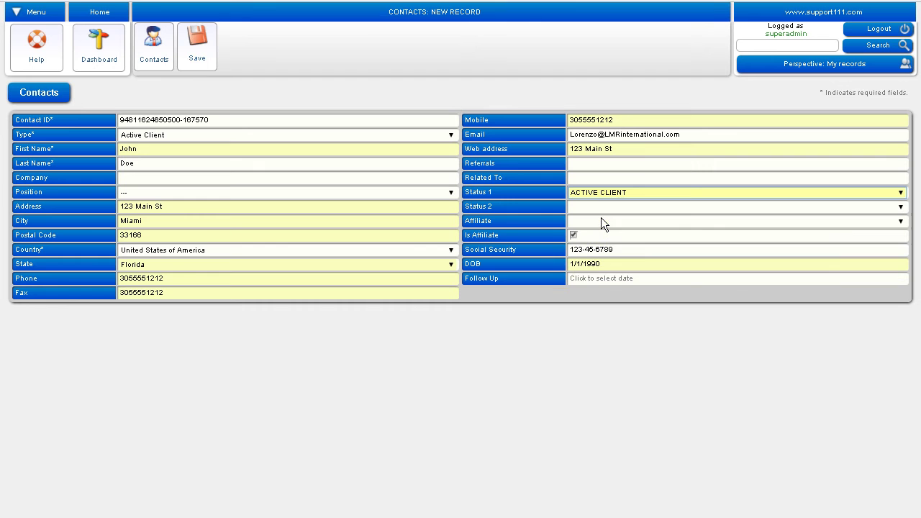
Step: Save the new client record, returning to the Contacts list with 21 records
{"action": "left_click", "coordinate": [207, 65]}
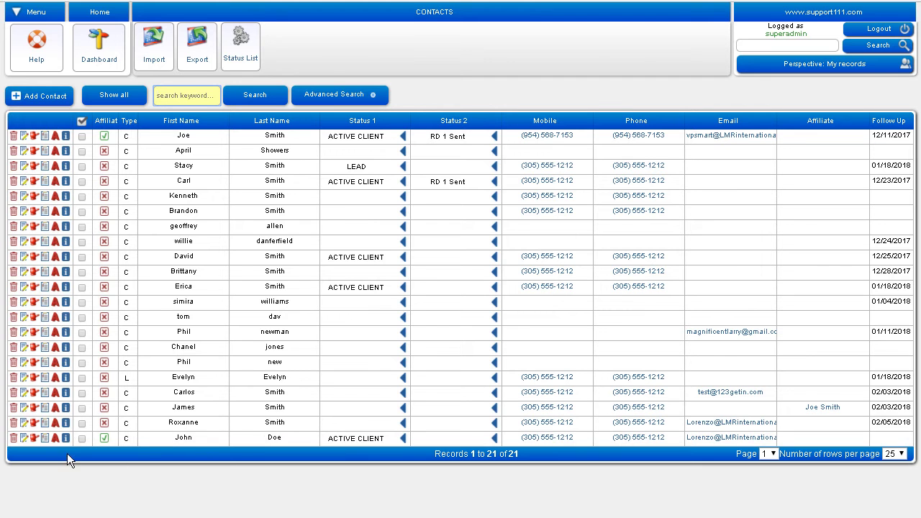
Step: Add a new client status named AFFILIATE in the Status List and save it
{"action": "left_click", "coordinate": [247, 62]}
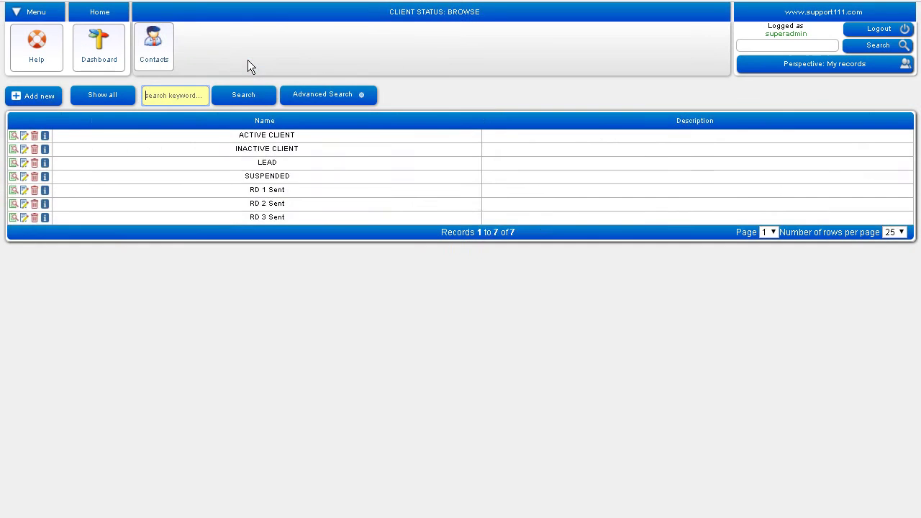
{"action": "left_click", "coordinate": [42, 100]}
{"action": "type", "text": "AFFILIATE"}
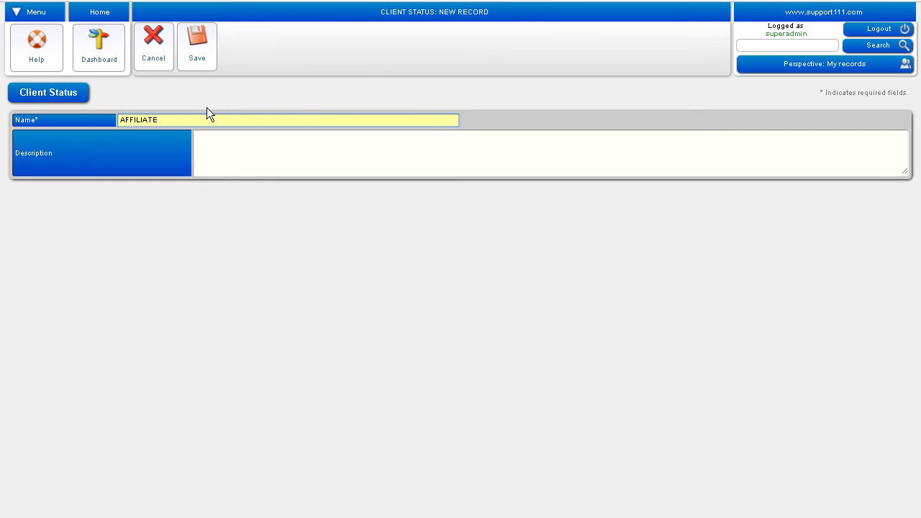
{"action": "left_click", "coordinate": [203, 56]}
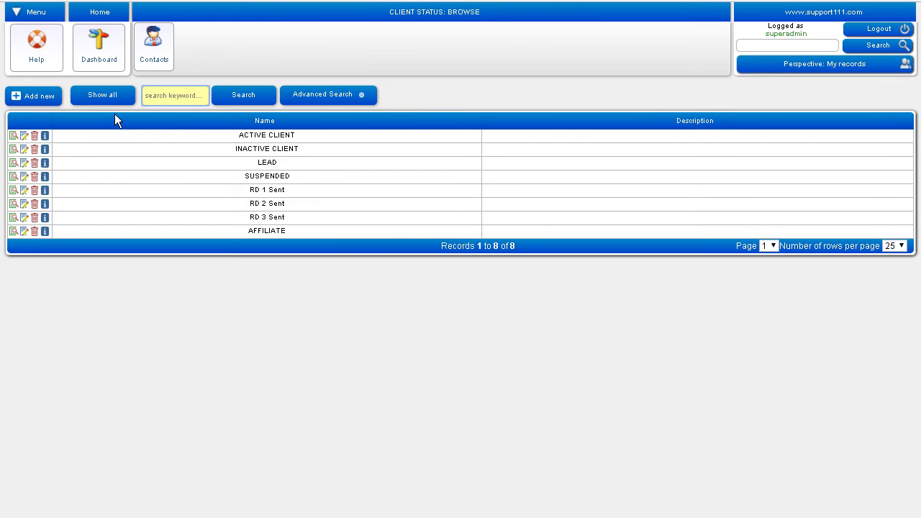
Step: Back on Contacts, review the type code meanings and keep the new client's type as C
{"action": "left_click", "coordinate": [154, 52]}
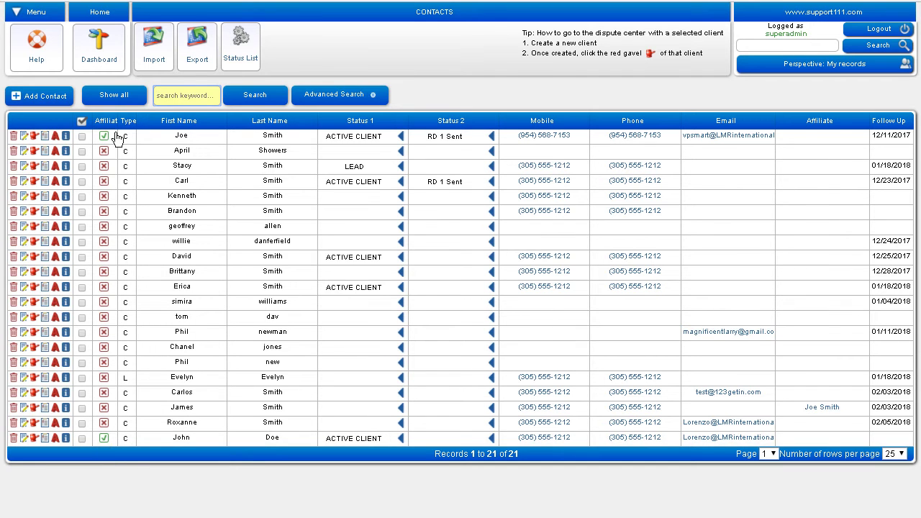
{"action": "left_click", "coordinate": [135, 440]}
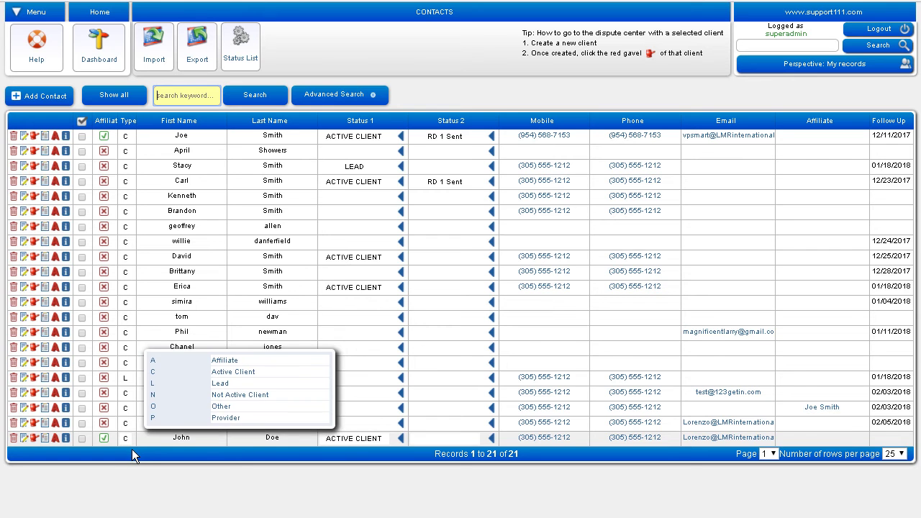
{"action": "left_click", "coordinate": [130, 442]}
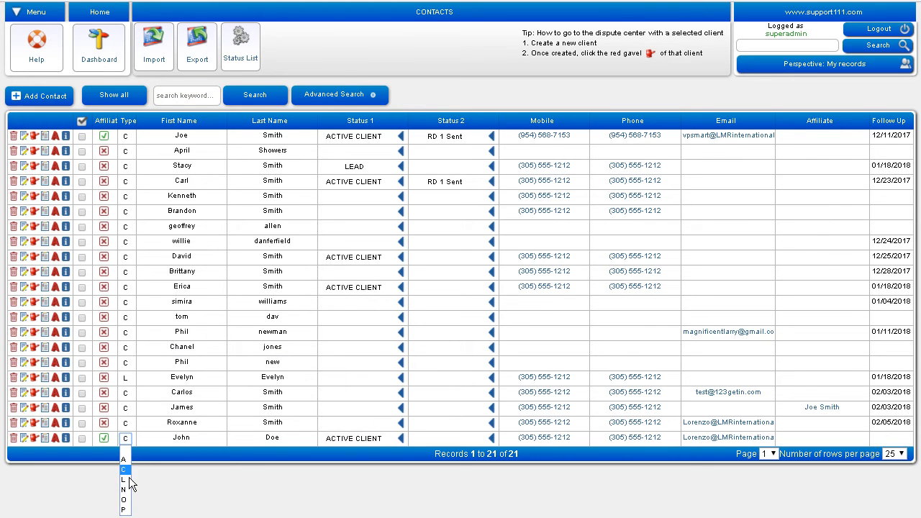
{"action": "left_click", "coordinate": [170, 494]}
{"action": "mouse_move", "coordinate": [139, 447]}
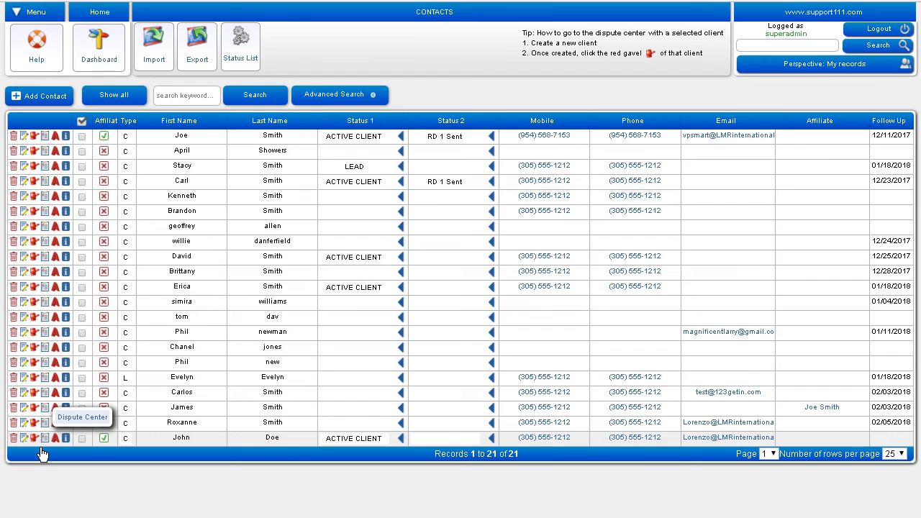
Step: Go to the new client's Dispute Center Extract Disputes page, then open a blank browser tab
{"action": "left_click", "coordinate": [41, 448]}
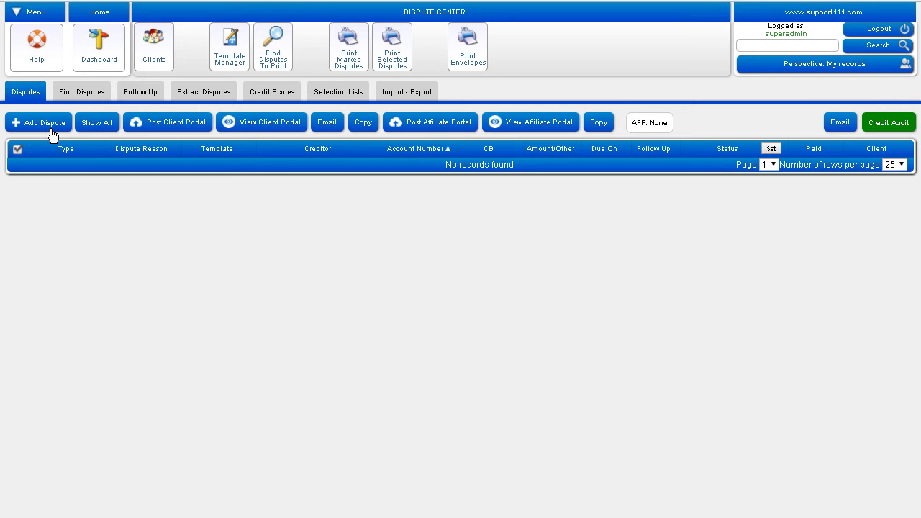
{"action": "left_click", "coordinate": [212, 101]}
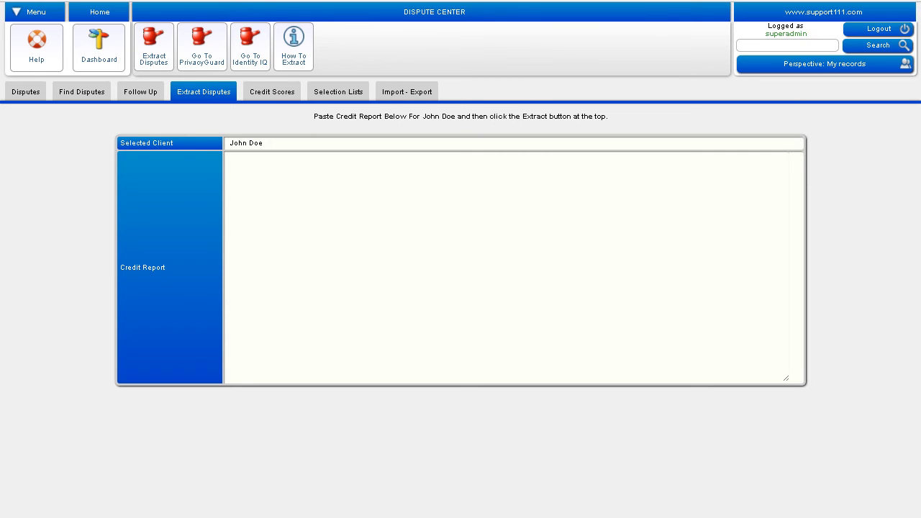
{"action": "key", "text": "ctrl+t"}
Step: Load the sample credit report, select its full text, and switch back to Extract Disputes
{"action": "type", "text": "a"}
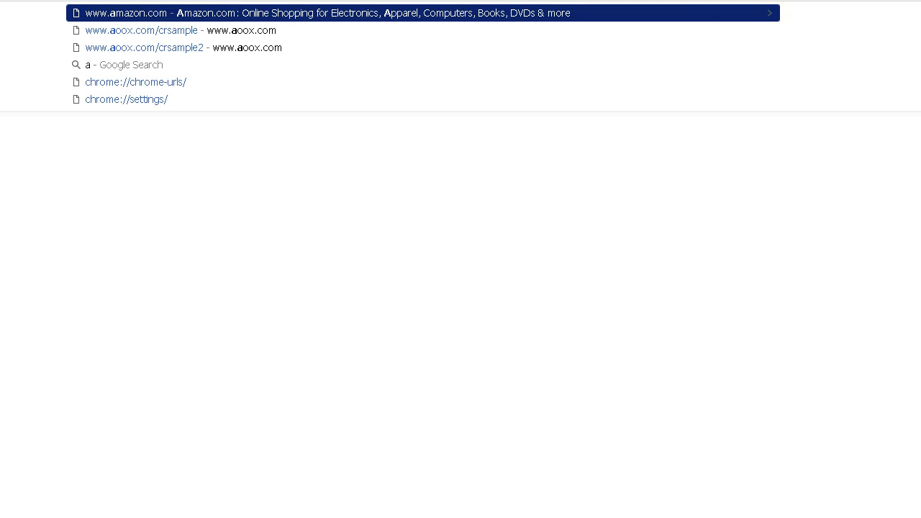
{"action": "key", "text": "Escape"}
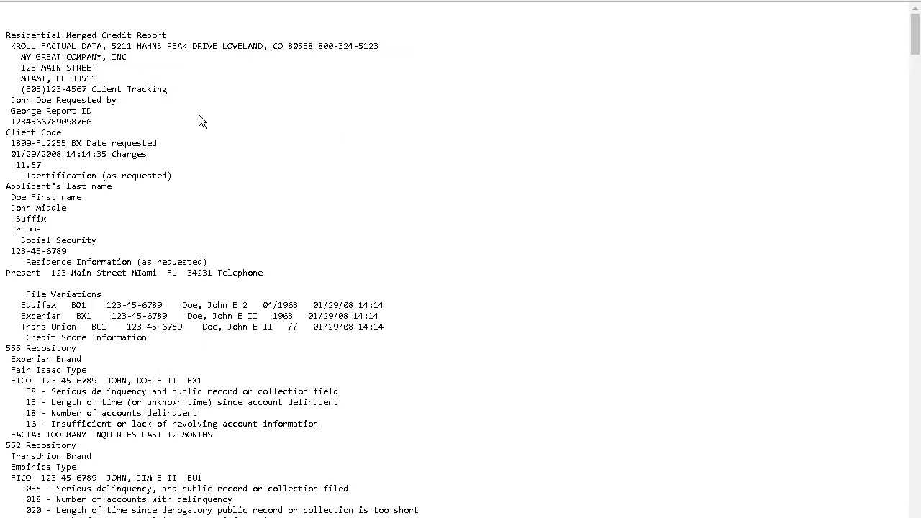
{"action": "key", "text": "ctrl+a"}
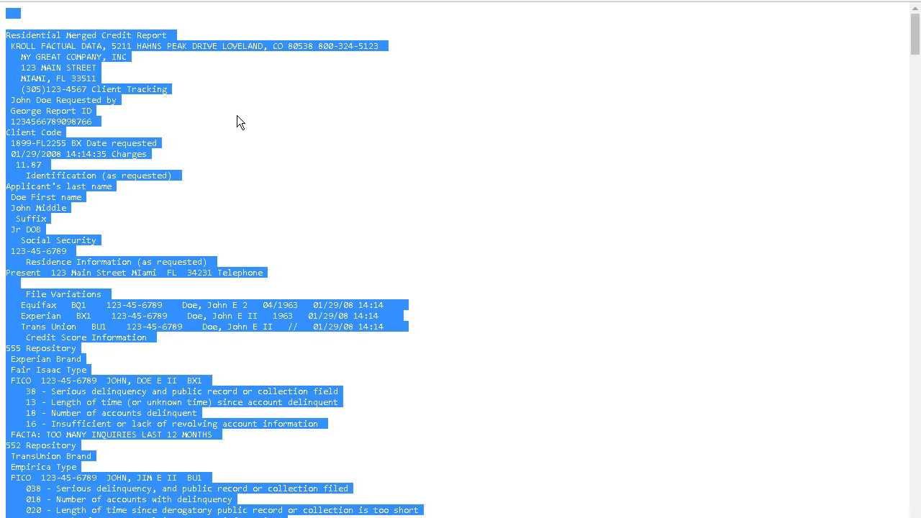
{"action": "left_click", "coordinate": [238, 115]}
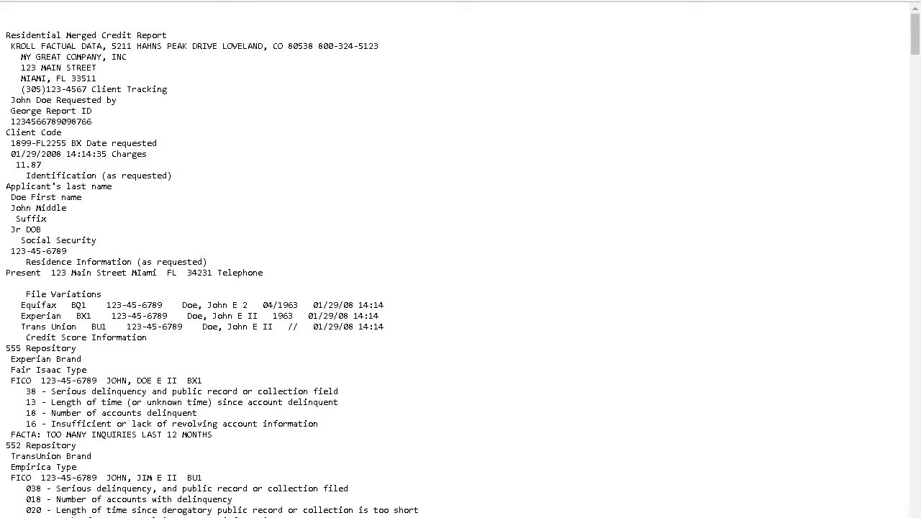
{"action": "key", "text": "ctrl+Tab"}
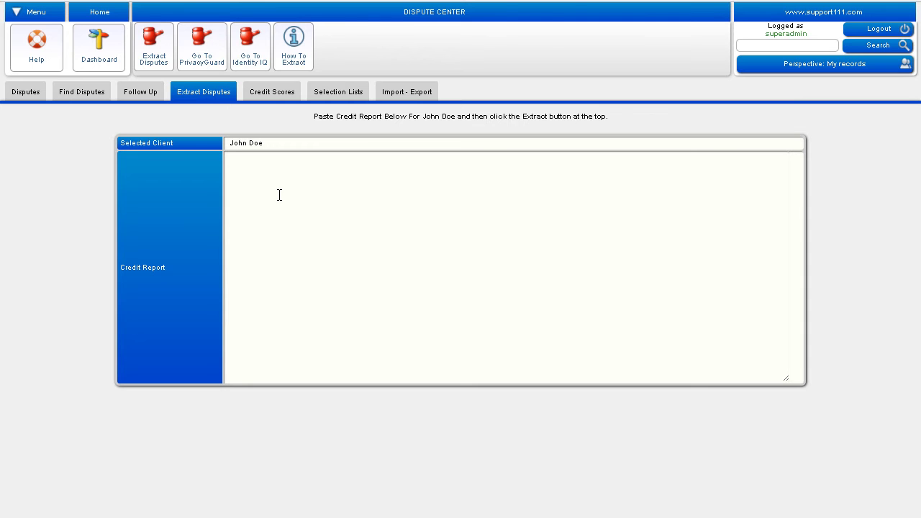
Step: Paste the credit report as plain text into the Credit Report box and run Extract Disputes
{"action": "right_click", "coordinate": [282, 217]}
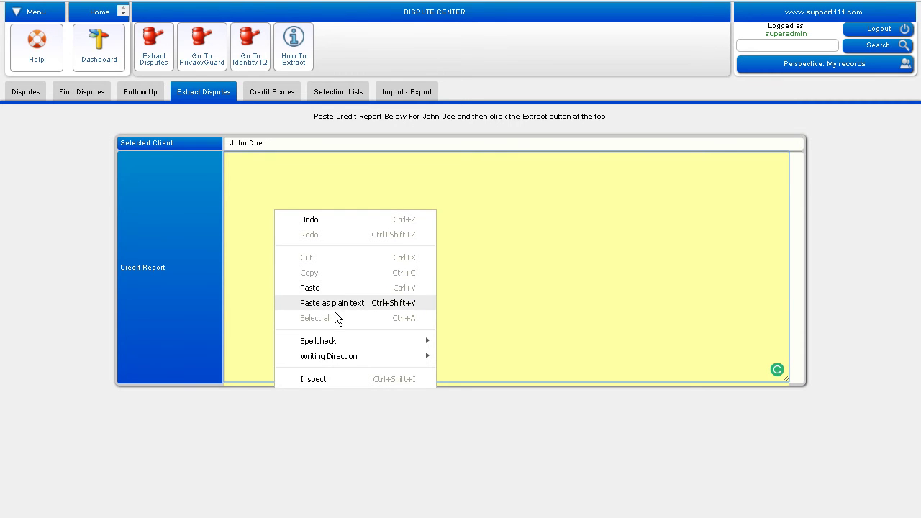
{"action": "left_click", "coordinate": [335, 310]}
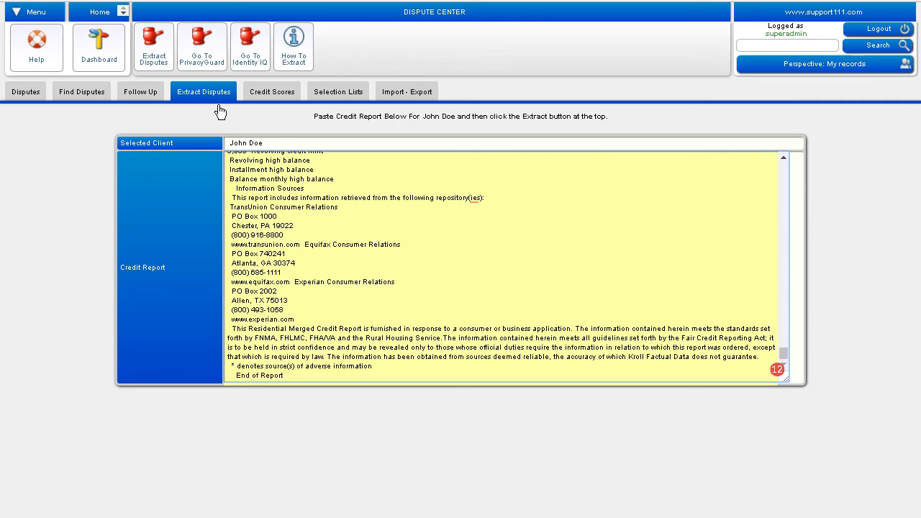
{"action": "left_click", "coordinate": [166, 62]}
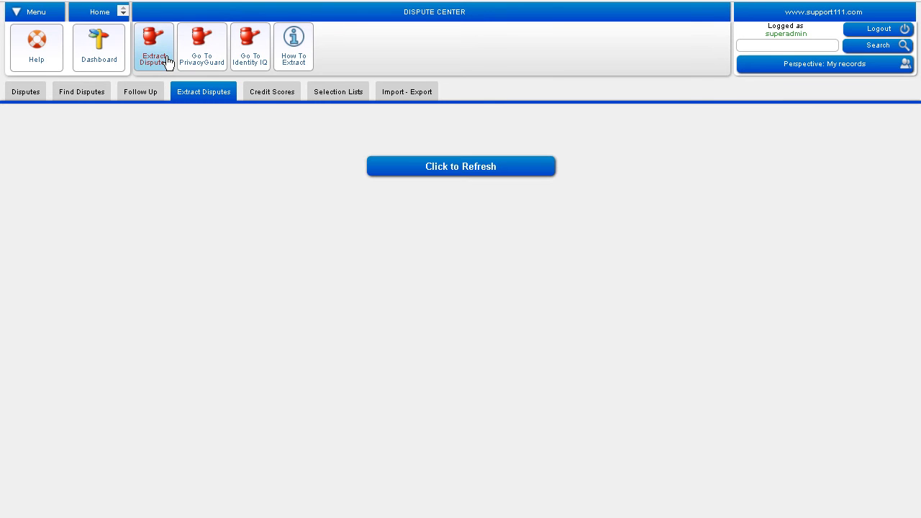
Step: Refresh to load the extracted disputes, each marked TO DO and due 12/31/17
{"action": "left_click", "coordinate": [435, 175]}
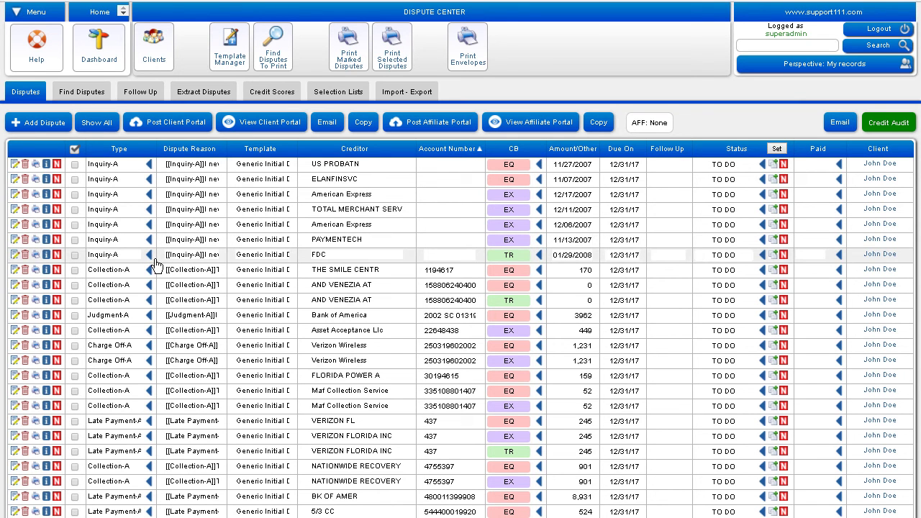
Step: Omit duplicate same-type disputes so the collection, charge-off, judgment and late-payment disputes are listed as TO DO
{"action": "left_click", "coordinate": [152, 219]}
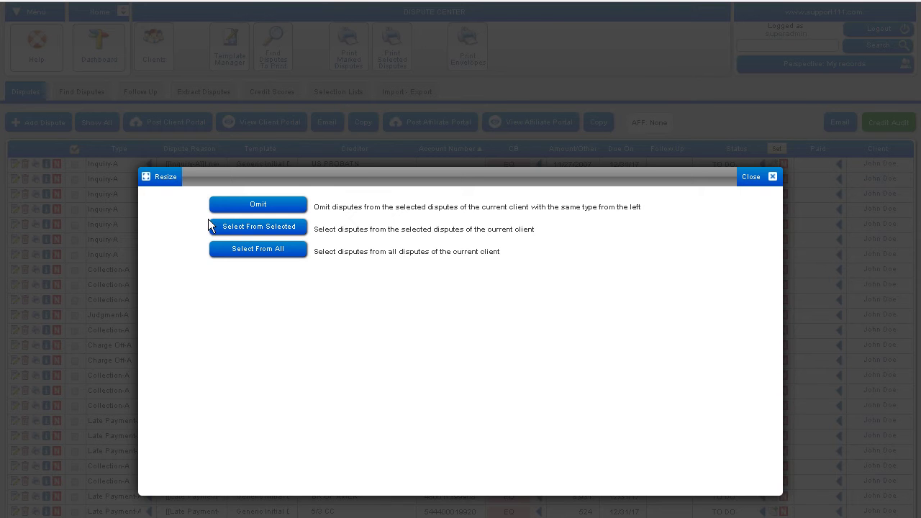
{"action": "left_click", "coordinate": [261, 209]}
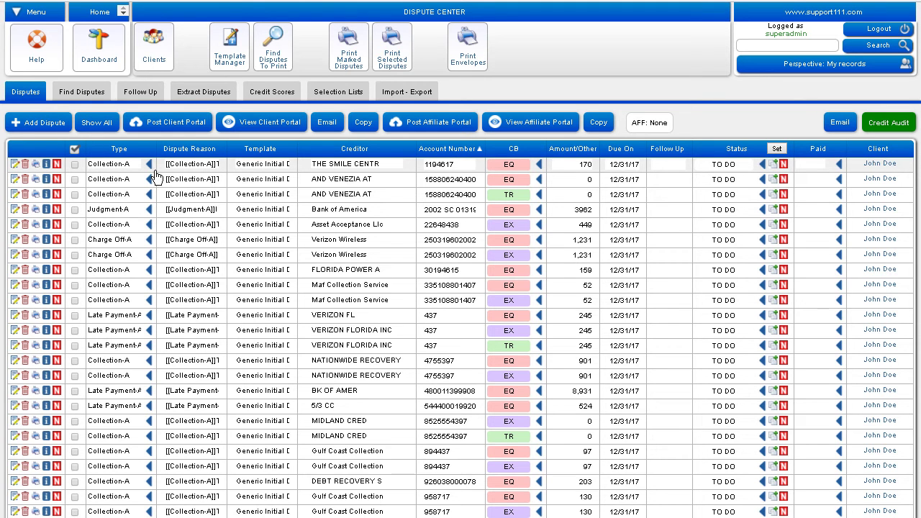
{"action": "left_click", "coordinate": [154, 176]}
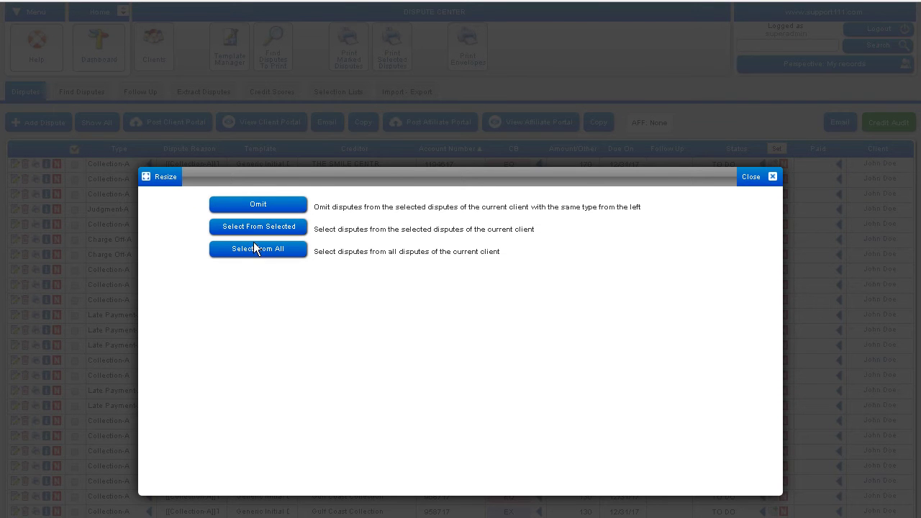
{"action": "left_click", "coordinate": [775, 180]}
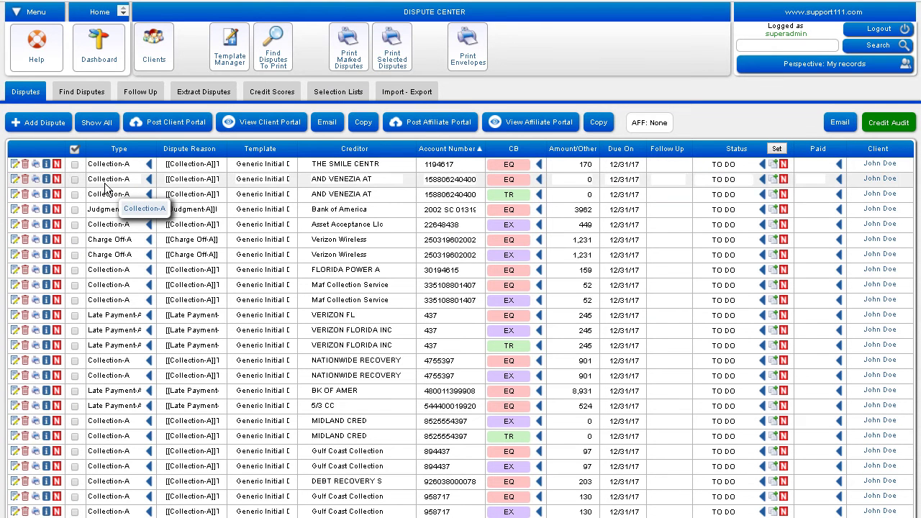
{"action": "left_click", "coordinate": [81, 156]}
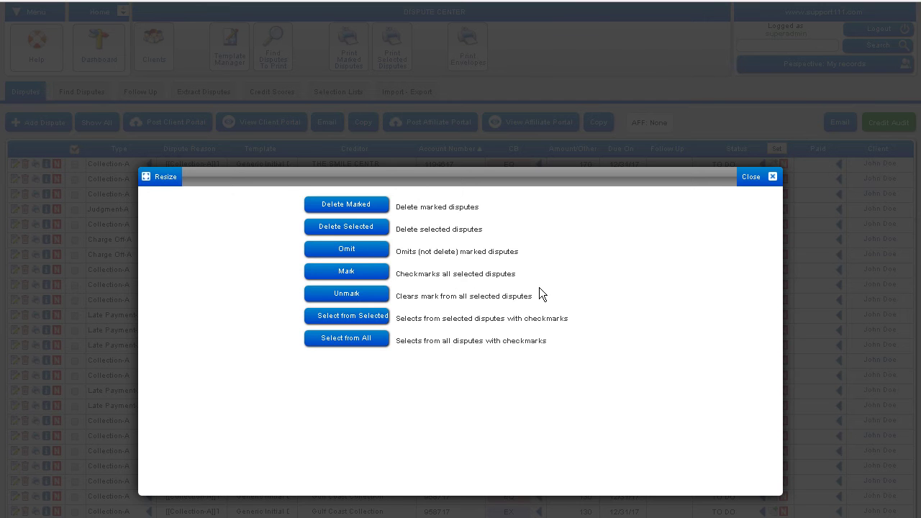
{"action": "left_click", "coordinate": [772, 177]}
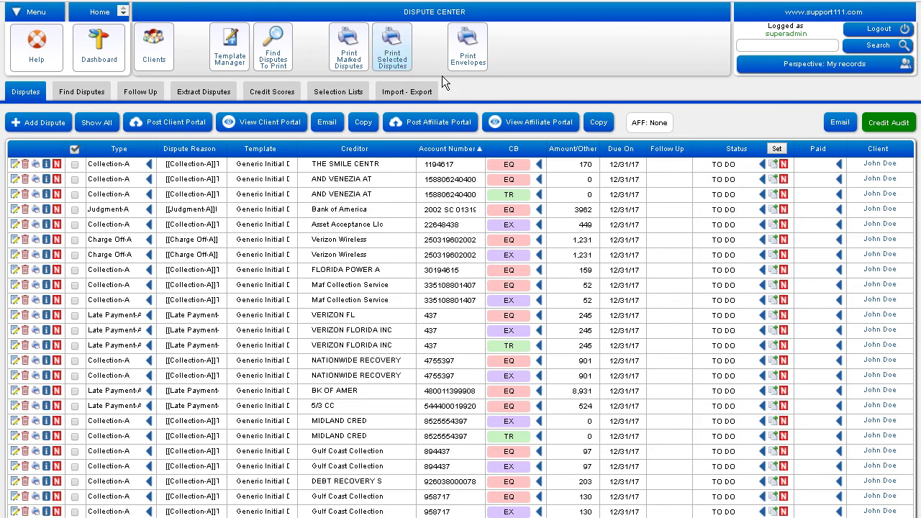
Step: Print all displayed disputes, setting them IN PROGRESS with 02/14/18 follow-ups, and view the printed letters
{"action": "left_click", "coordinate": [406, 66]}
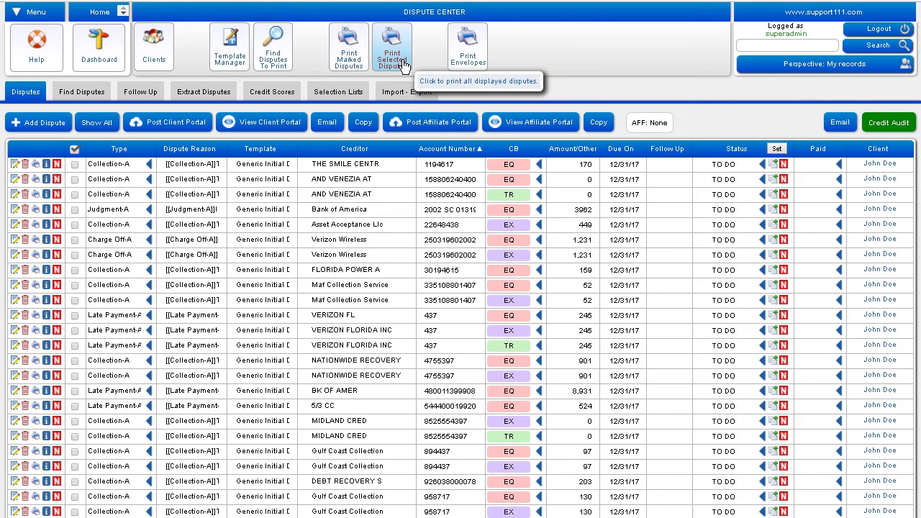
{"action": "left_click", "coordinate": [403, 65]}
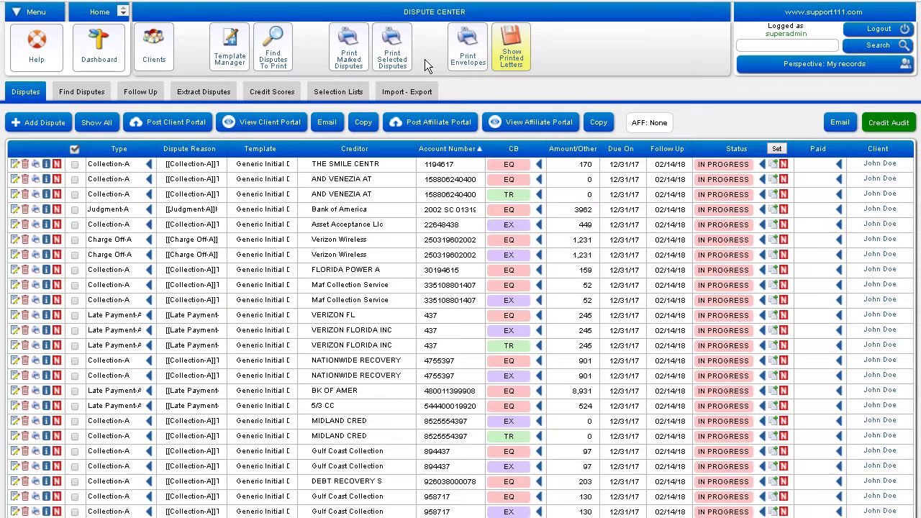
{"action": "left_click", "coordinate": [515, 69]}
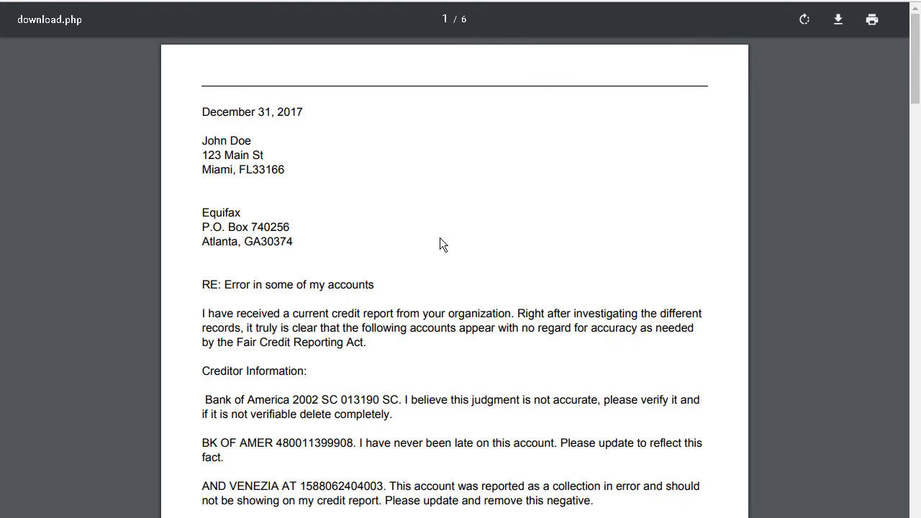
Step: Scroll through pages 1–6 of the Equifax dispute letter PDF
{"action": "scroll", "coordinate": [440, 238], "scroll_direction": "down", "scroll_amount": 10}
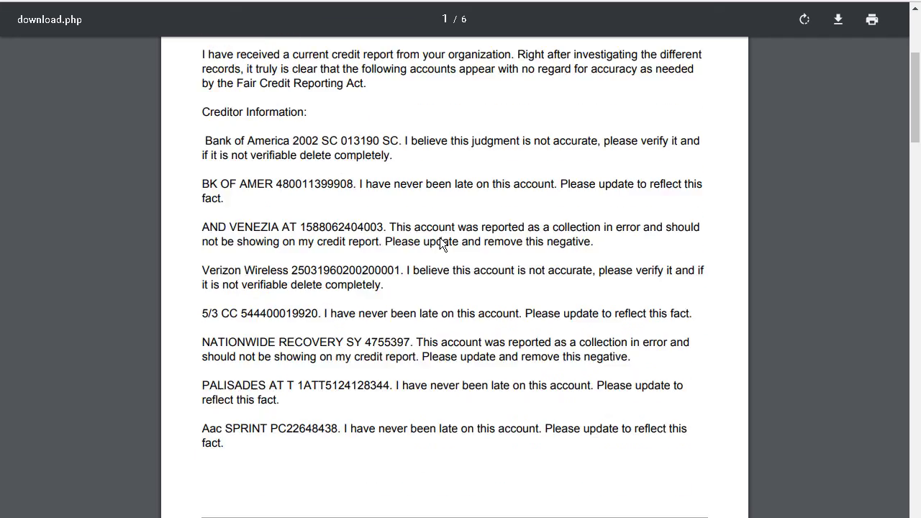
{"action": "scroll", "coordinate": [440, 238], "scroll_direction": "down", "scroll_amount": 15}
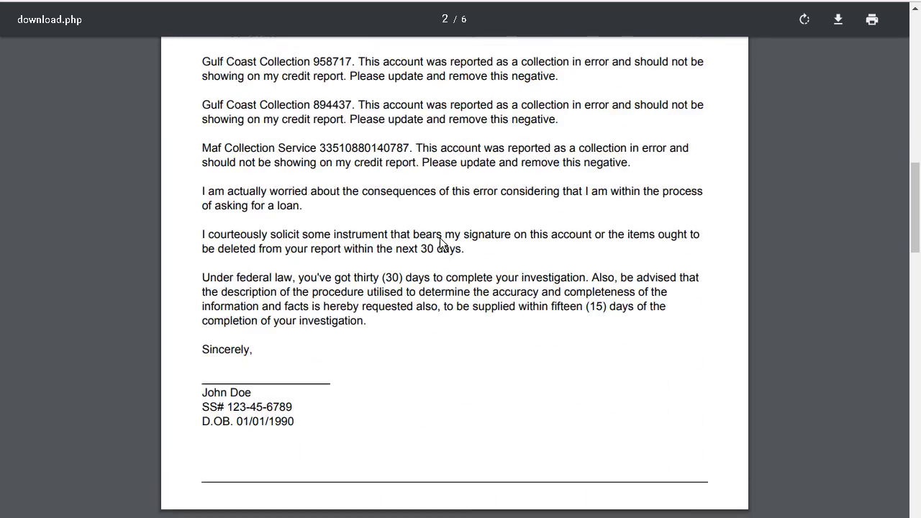
{"action": "scroll", "coordinate": [440, 245], "scroll_direction": "down", "scroll_amount": 18}
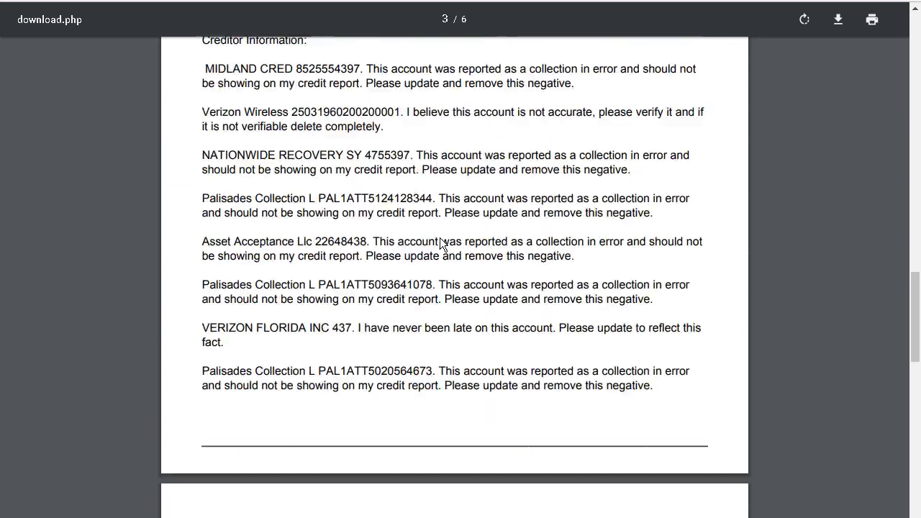
{"action": "scroll", "coordinate": [440, 245], "scroll_direction": "down", "scroll_amount": 15}
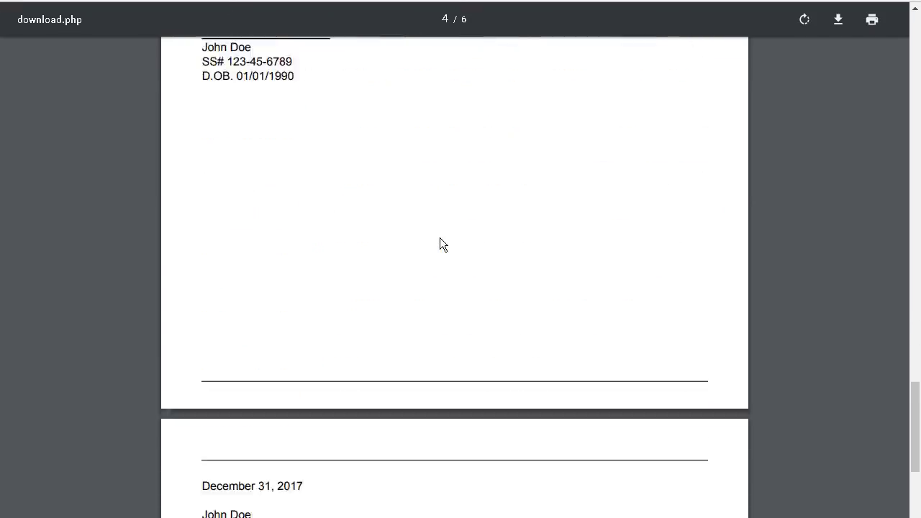
{"action": "scroll", "coordinate": [440, 239], "scroll_direction": "down", "scroll_amount": 9}
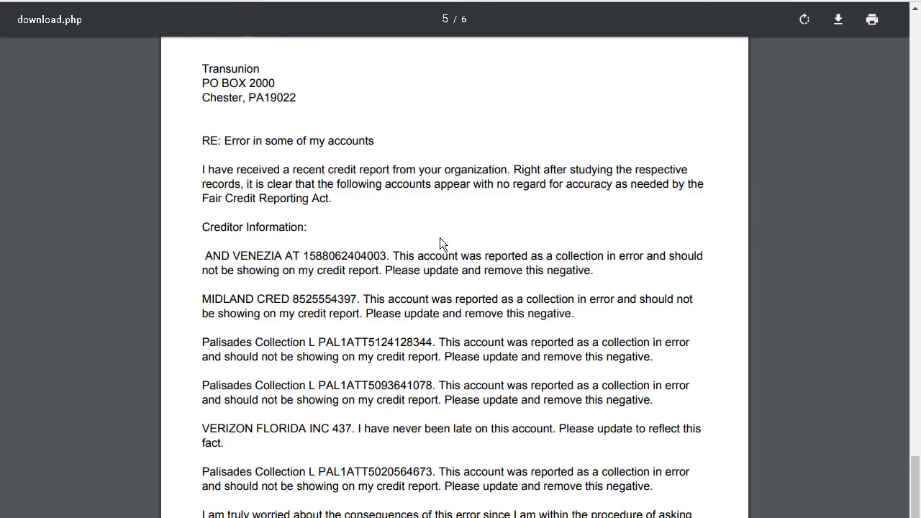
{"action": "scroll", "coordinate": [440, 237], "scroll_direction": "down", "scroll_amount": 11}
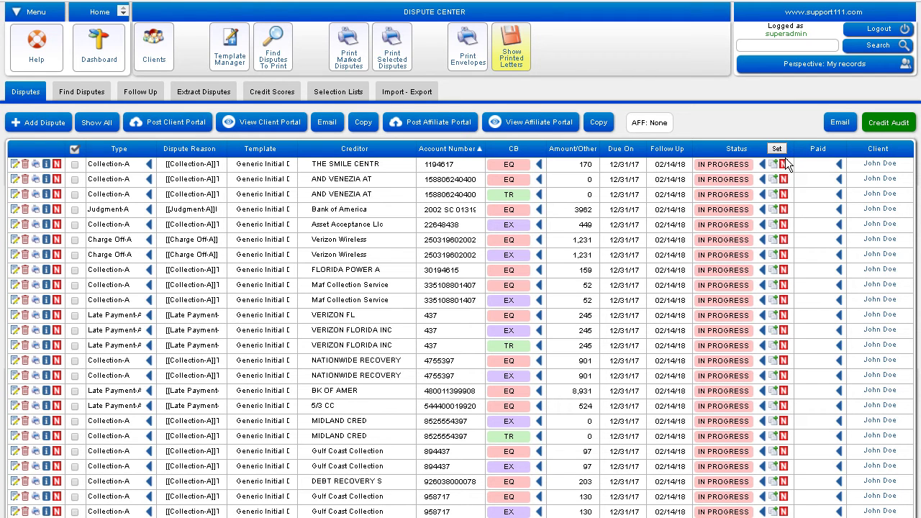
{"action": "left_click", "coordinate": [777, 148]}
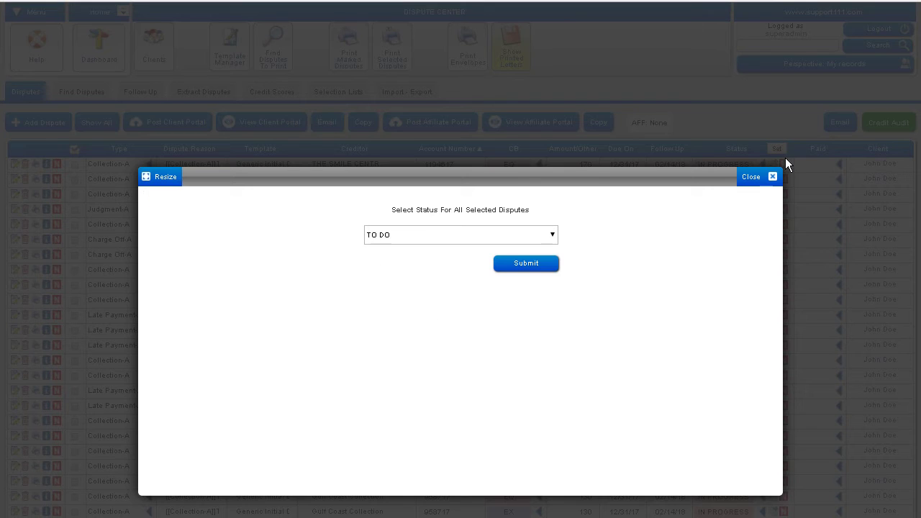
{"action": "left_click", "coordinate": [446, 242]}
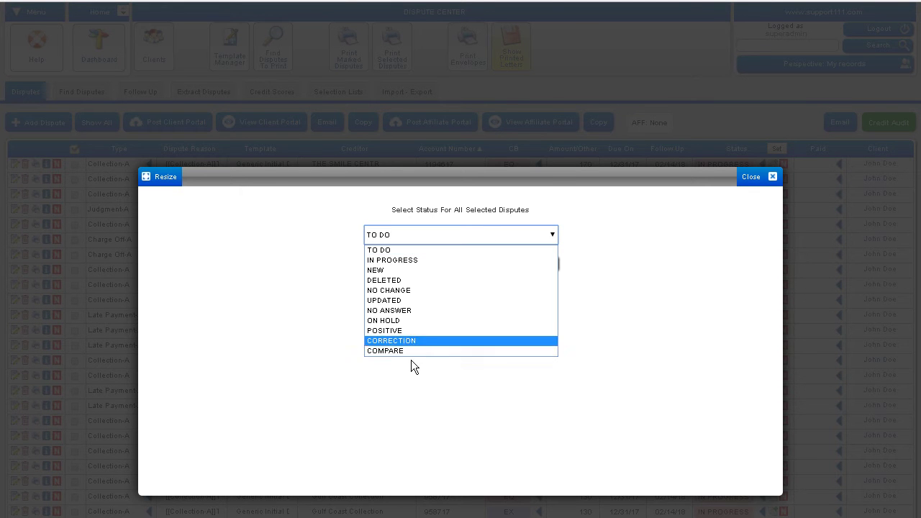
{"action": "left_click", "coordinate": [616, 260]}
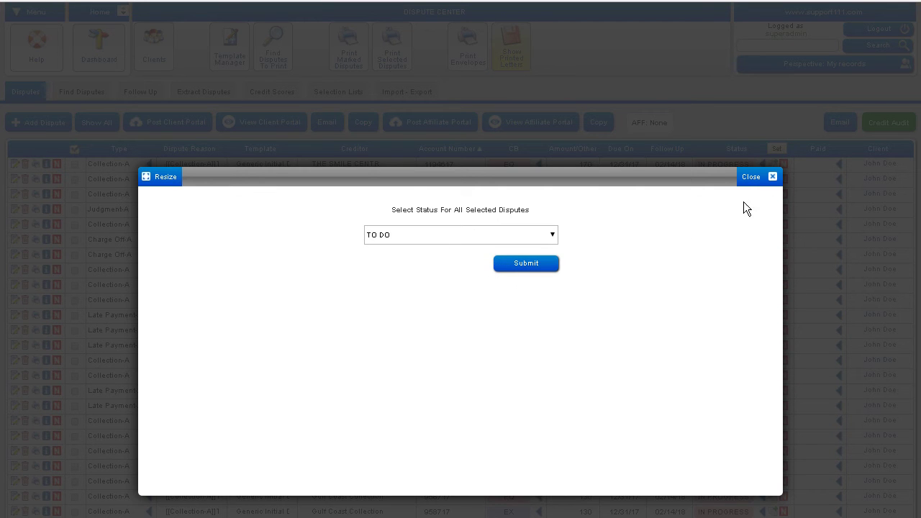
{"action": "left_click", "coordinate": [773, 177]}
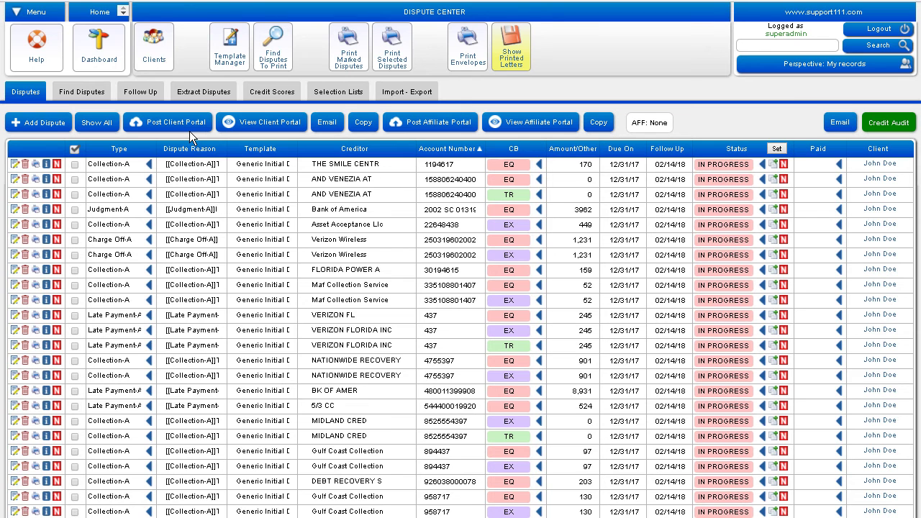
Step: Post the disputes to the client portal and view its Summary showing 83% in progress, 17% to dispute
{"action": "left_click", "coordinate": [189, 131]}
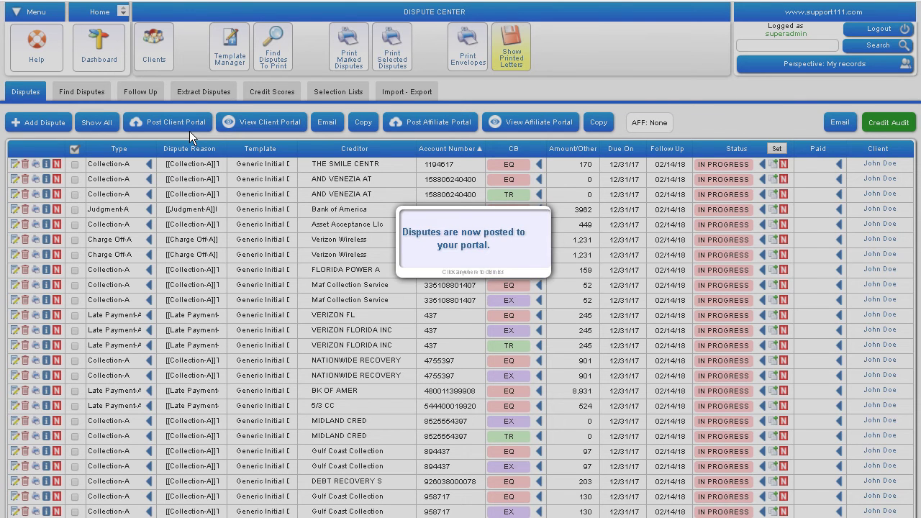
{"action": "left_click", "coordinate": [268, 129]}
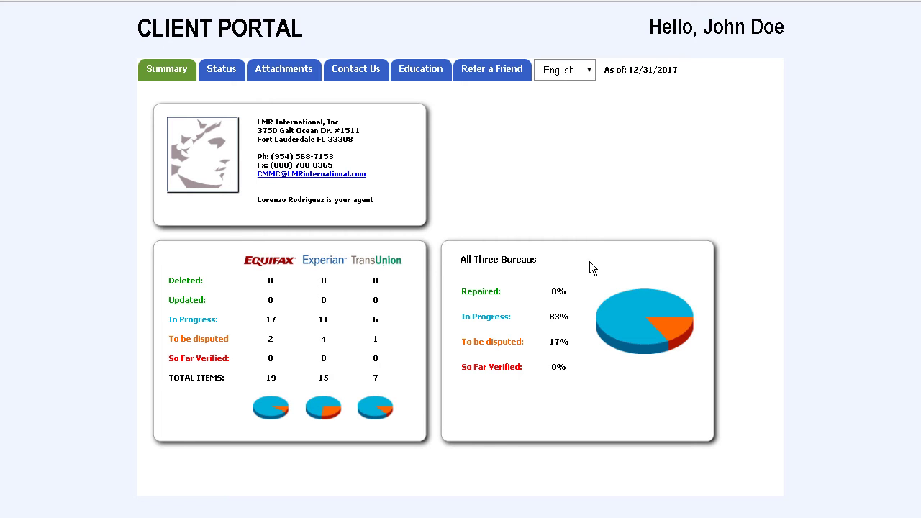
Step: Show the client's credit report status table in the portal and look through it
{"action": "left_click", "coordinate": [223, 72]}
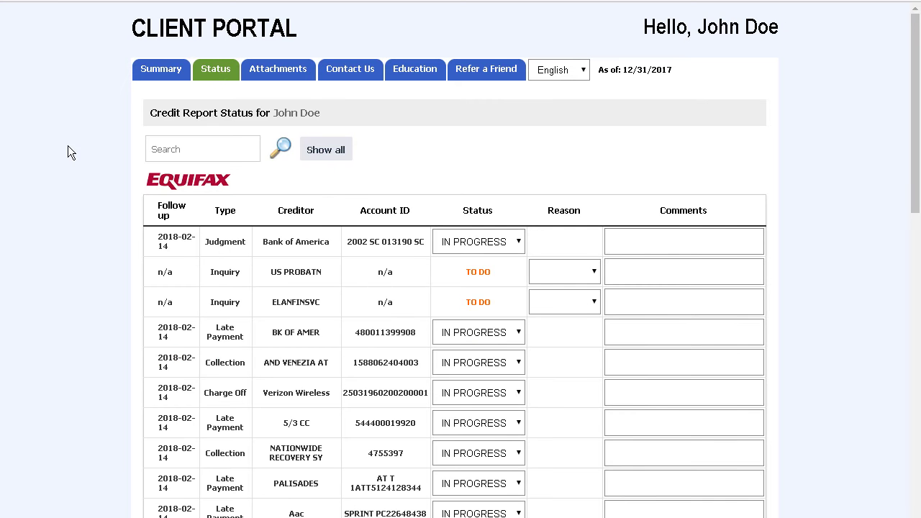
{"action": "scroll", "coordinate": [82, 214], "scroll_direction": "down", "scroll_amount": 2}
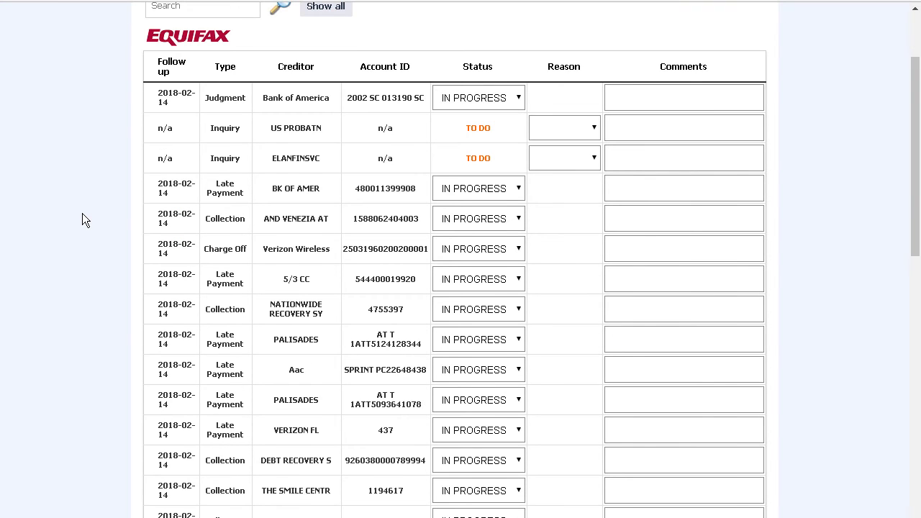
{"action": "scroll", "coordinate": [82, 214], "scroll_direction": "down", "scroll_amount": 10}
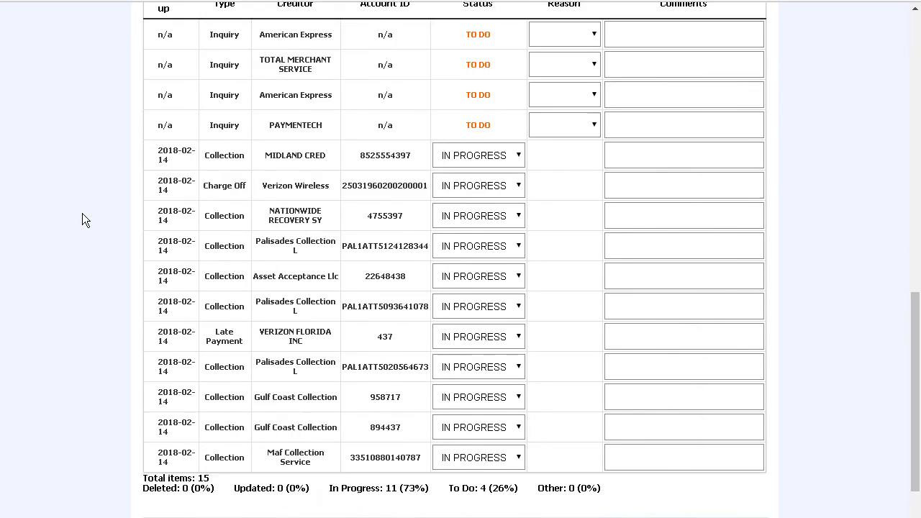
{"action": "scroll", "coordinate": [82, 214], "scroll_direction": "down", "scroll_amount": 3}
{"action": "scroll", "coordinate": [82, 213], "scroll_direction": "up", "scroll_amount": 15}
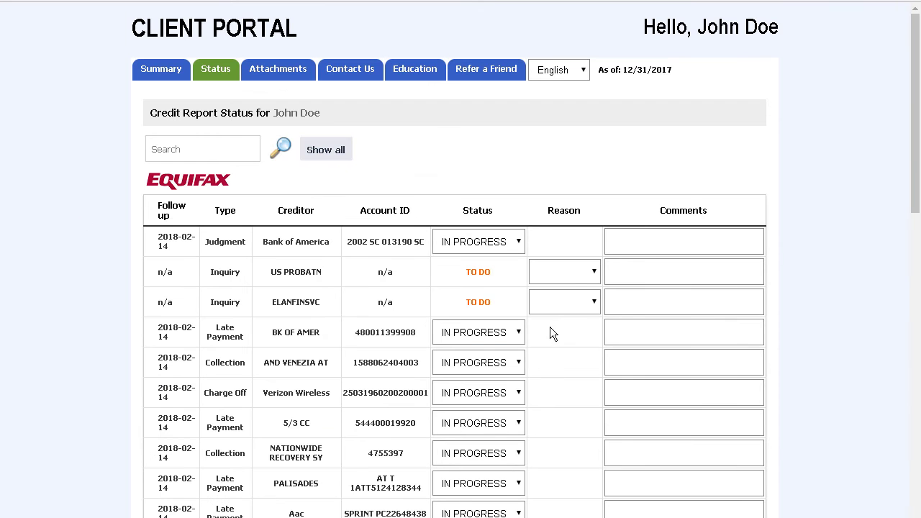
Step: Check the US PROBATN inquiry's dispute reasons without choosing one, then go to Attachments
{"action": "left_click", "coordinate": [597, 285]}
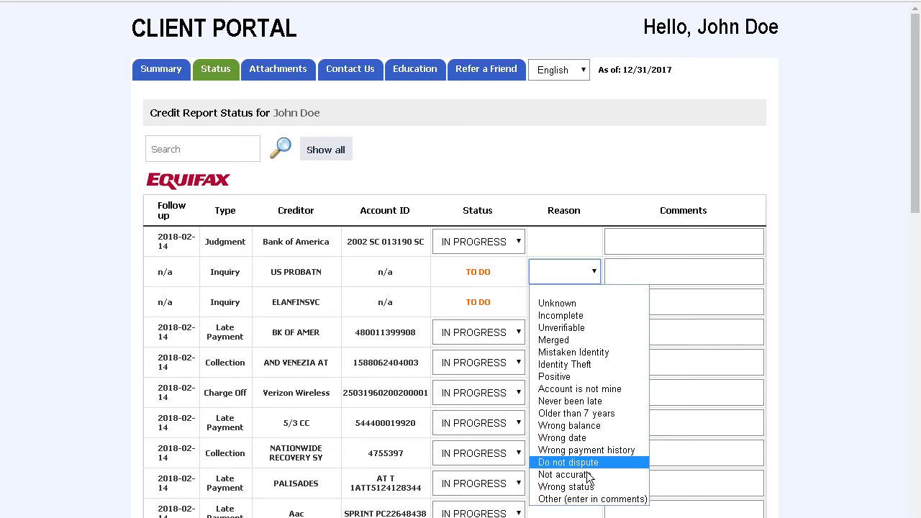
{"action": "left_click", "coordinate": [565, 170]}
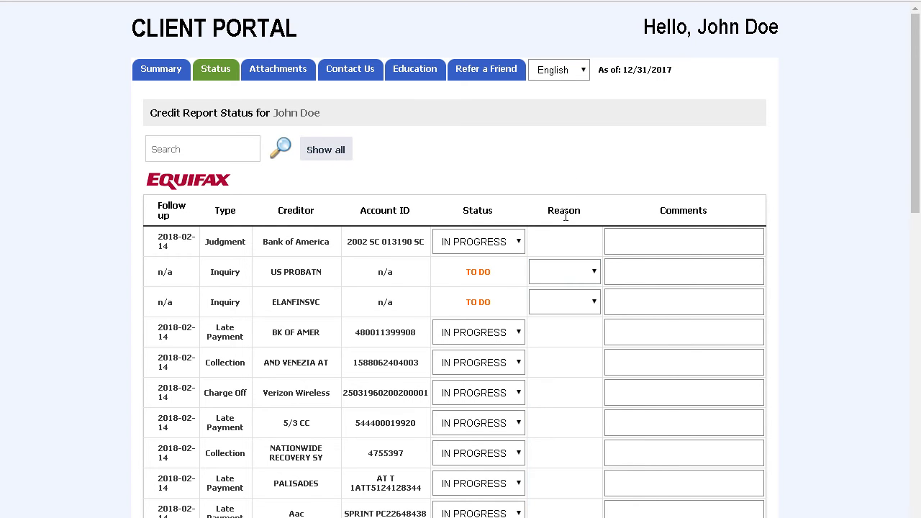
{"action": "left_click", "coordinate": [596, 283]}
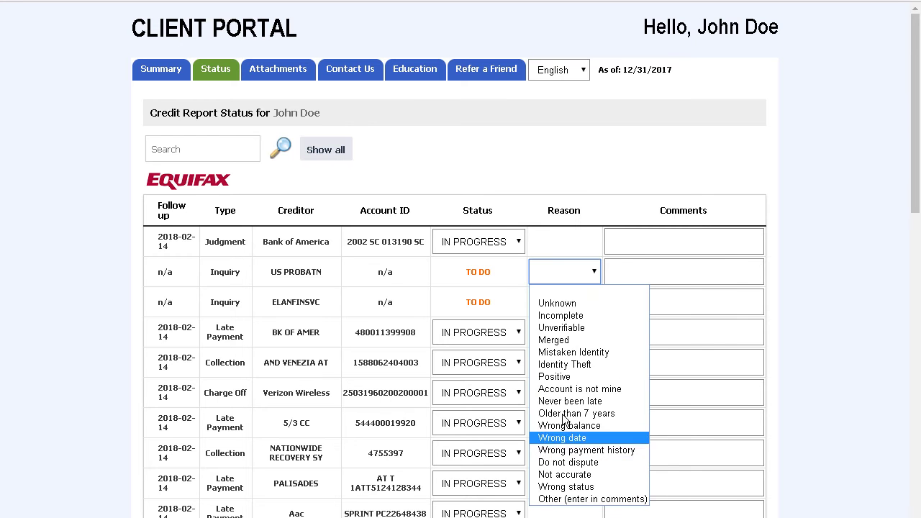
{"action": "left_click", "coordinate": [571, 168]}
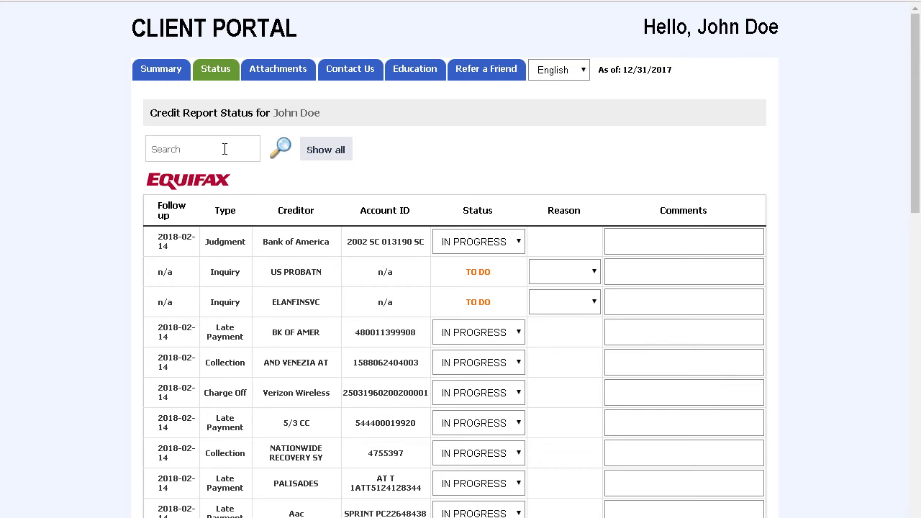
{"action": "left_click", "coordinate": [280, 75]}
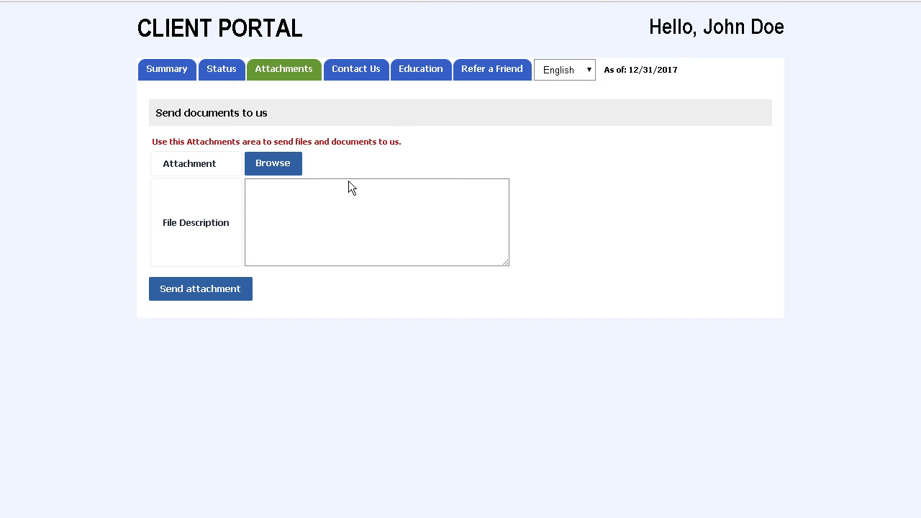
Step: Browse the portal's Contact Us and Education pages, expanding About Credit Repair, then view Refer a Friend
{"action": "left_click", "coordinate": [367, 80]}
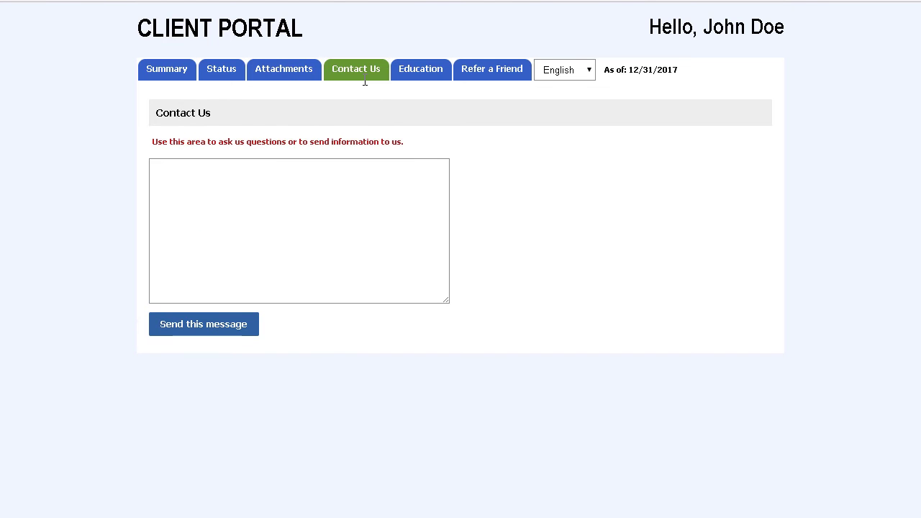
{"action": "left_click", "coordinate": [423, 84]}
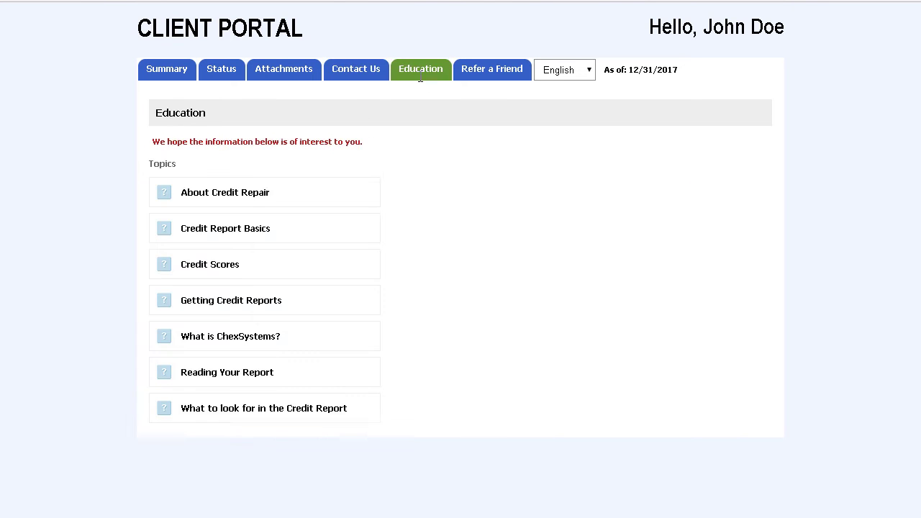
{"action": "double_click", "coordinate": [238, 200]}
{"action": "left_click", "coordinate": [489, 76]}
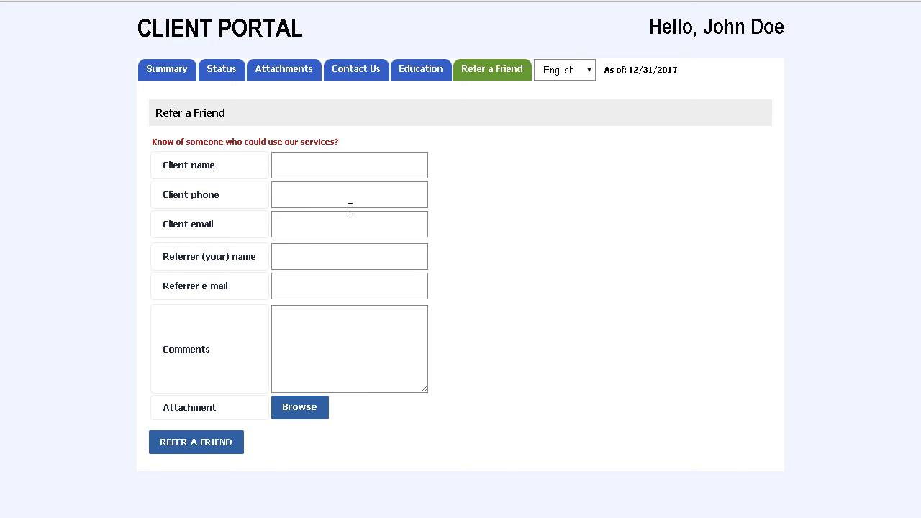
{"action": "left_click", "coordinate": [592, 78]}
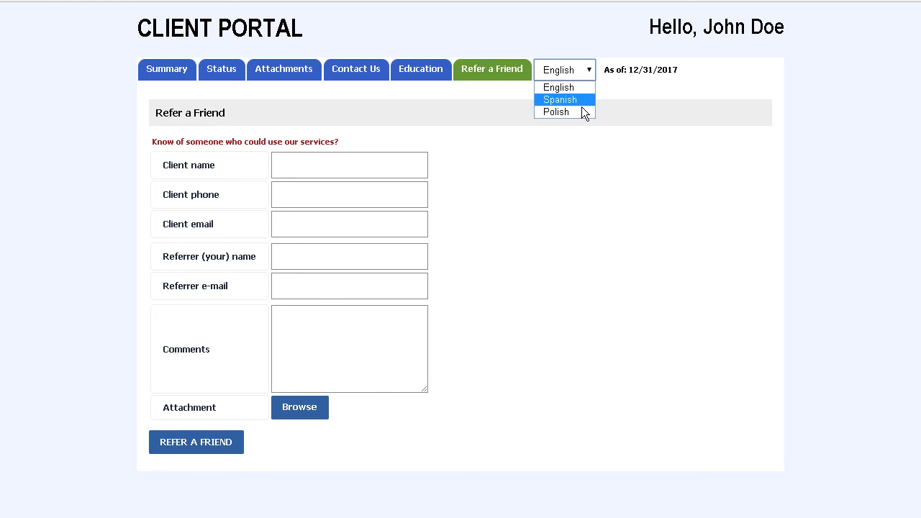
Step: Switch the client portal language to Spanish, then Polish, then back to English
{"action": "key", "text": "Return"}
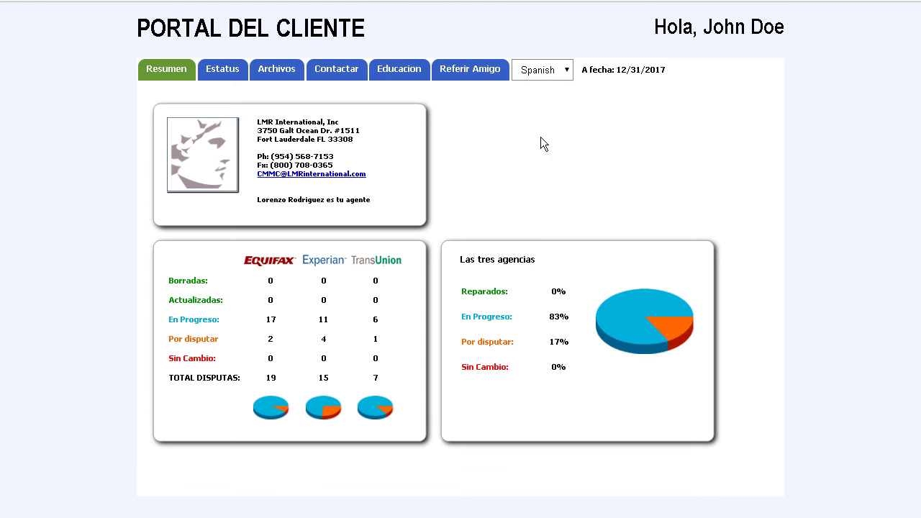
{"action": "left_click", "coordinate": [571, 79]}
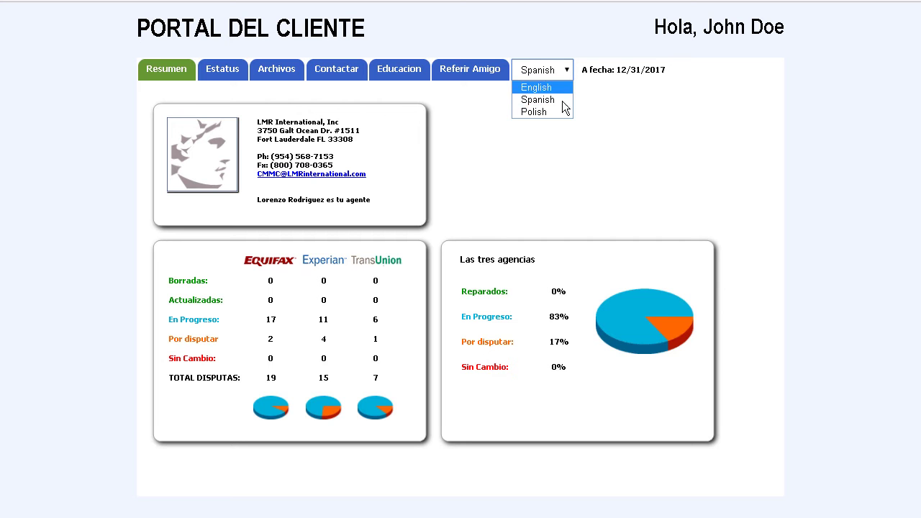
{"action": "left_click", "coordinate": [546, 119]}
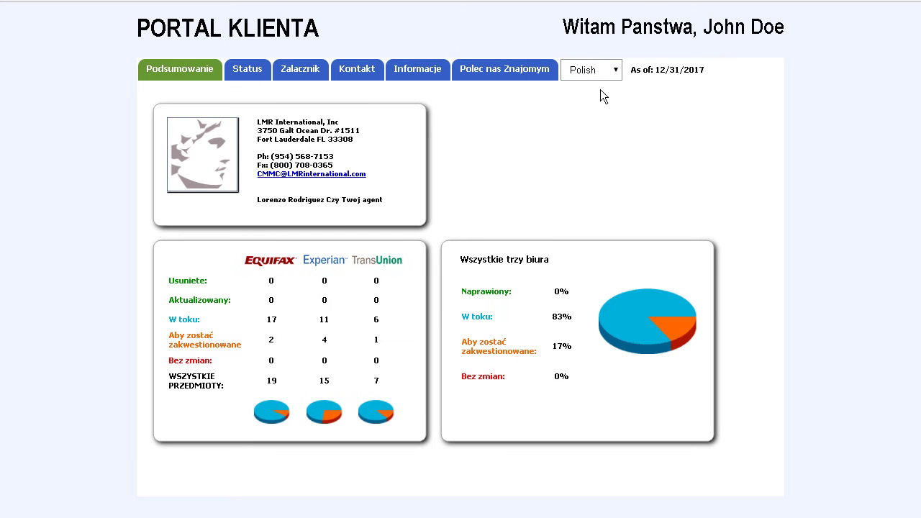
{"action": "left_click", "coordinate": [619, 78]}
{"action": "left_click", "coordinate": [606, 88]}
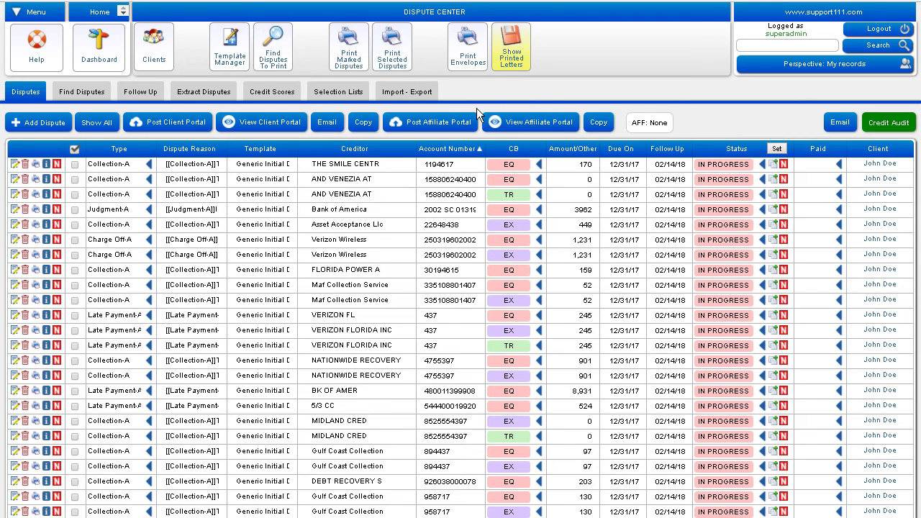
Step: Generate the dispute envelopes and view the 3-page envelope PDF addressed to Equifax
{"action": "left_click", "coordinate": [473, 72]}
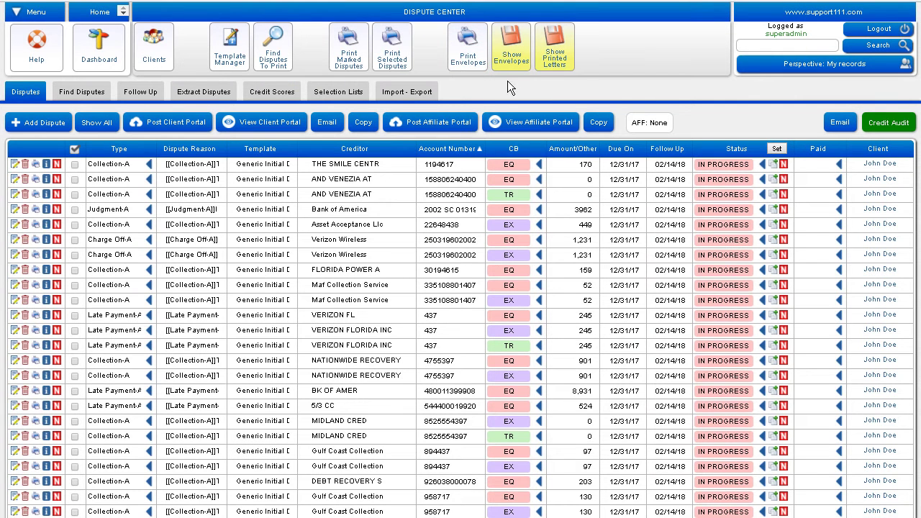
{"action": "left_click", "coordinate": [522, 72]}
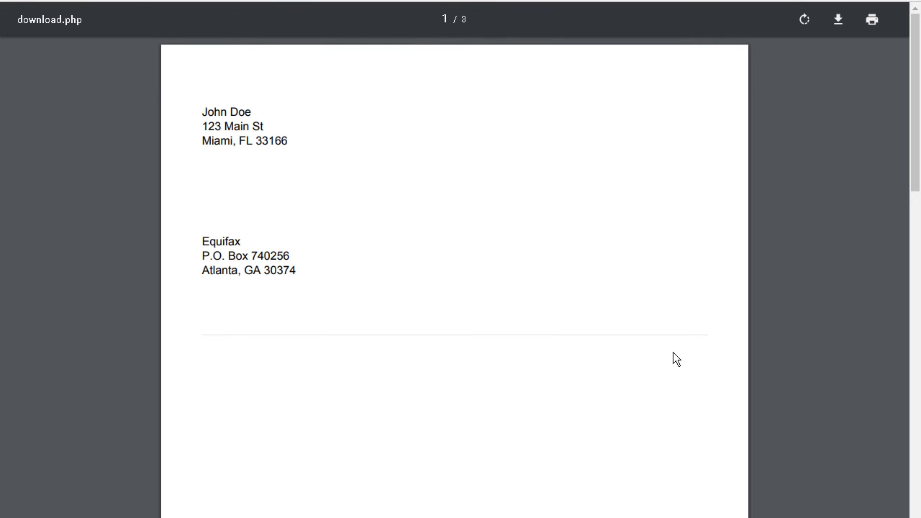
{"action": "scroll", "coordinate": [396, 328], "scroll_direction": "down", "scroll_amount": 7}
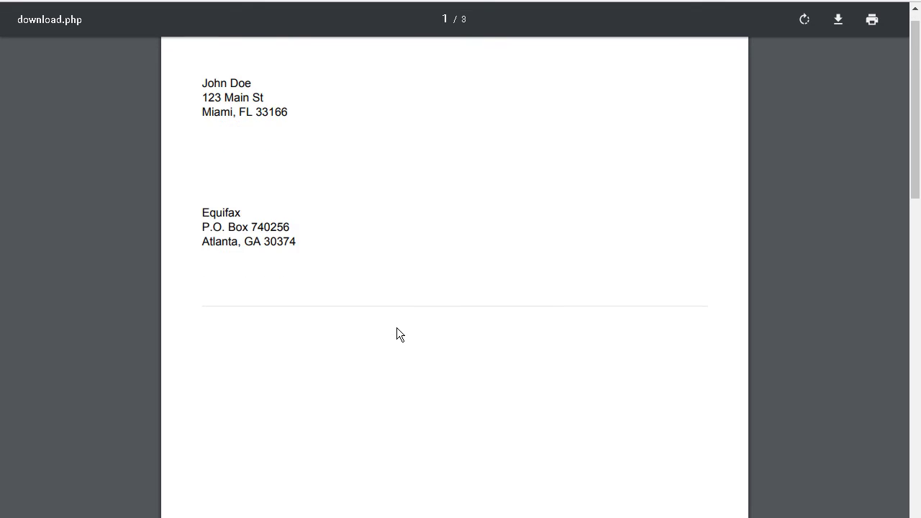
{"action": "scroll", "coordinate": [397, 328], "scroll_direction": "down", "scroll_amount": 8}
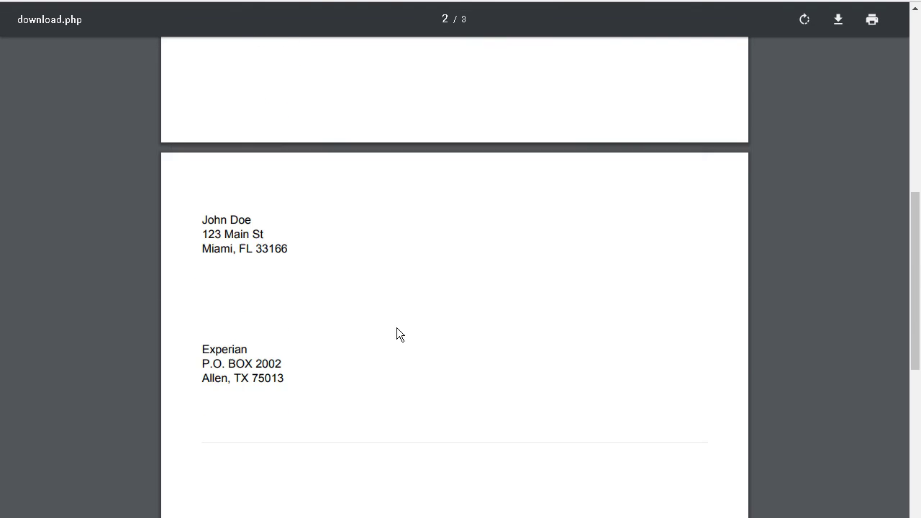
{"action": "scroll", "coordinate": [397, 328], "scroll_direction": "down", "scroll_amount": 8}
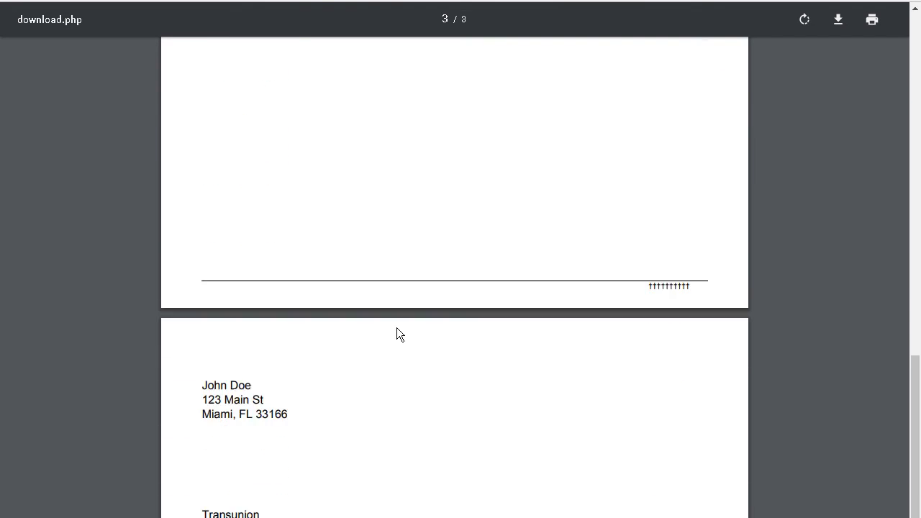
{"action": "scroll", "coordinate": [396, 335], "scroll_direction": "up", "scroll_amount": 5}
{"action": "scroll", "coordinate": [397, 327], "scroll_direction": "up", "scroll_amount": 11}
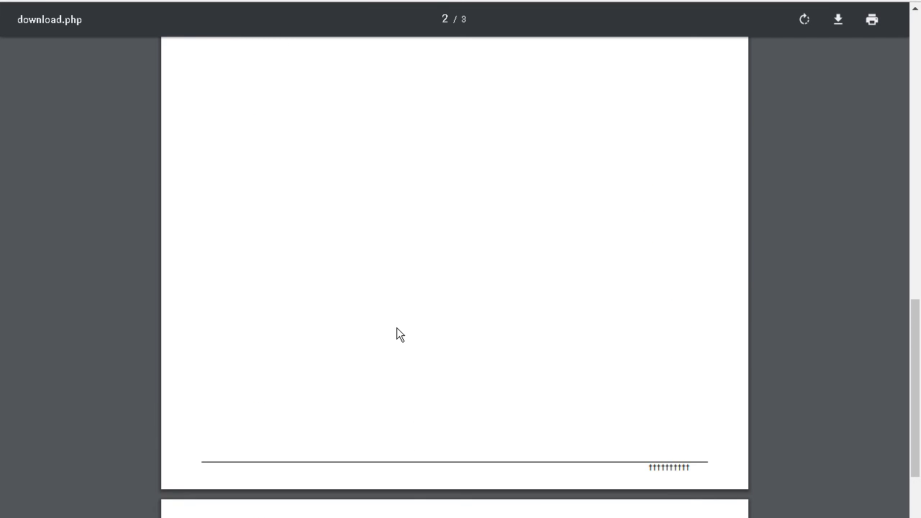
{"action": "scroll", "coordinate": [396, 328], "scroll_direction": "up", "scroll_amount": 17}
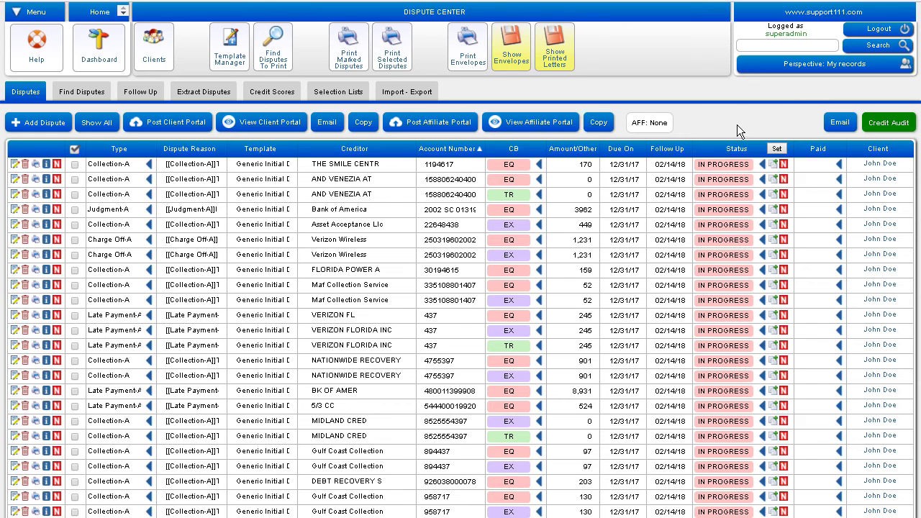
Step: Generate the client's credit audit report with Personal Notes left blank
{"action": "left_click", "coordinate": [893, 124]}
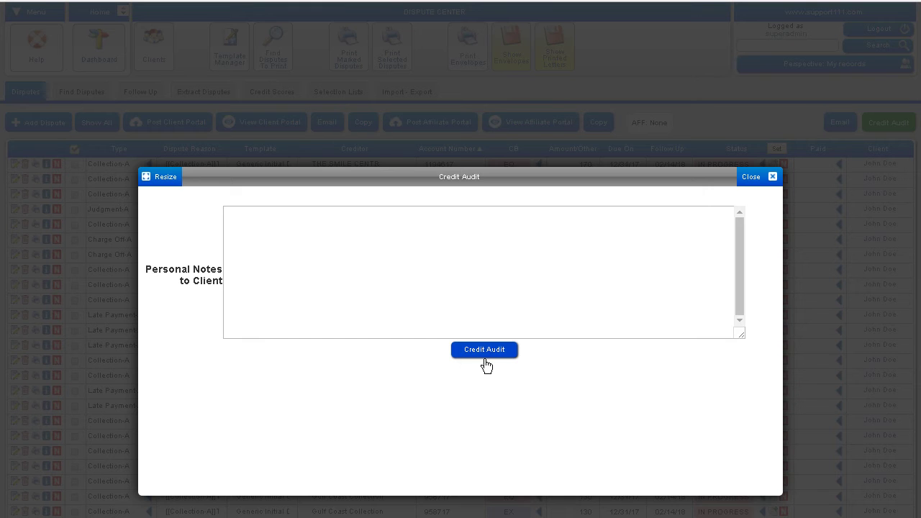
{"action": "left_click", "coordinate": [484, 350]}
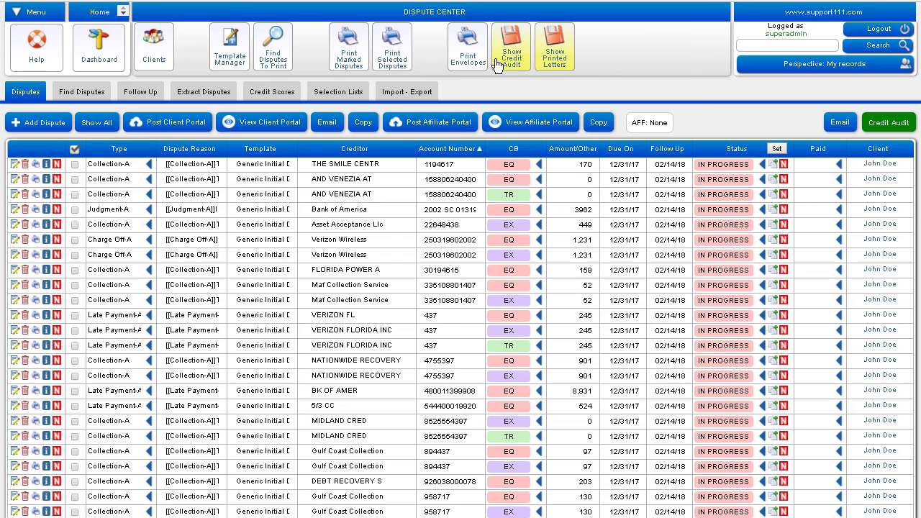
Step: View the generated six-page credit audit PDF and scroll through all its pages
{"action": "left_click", "coordinate": [518, 67]}
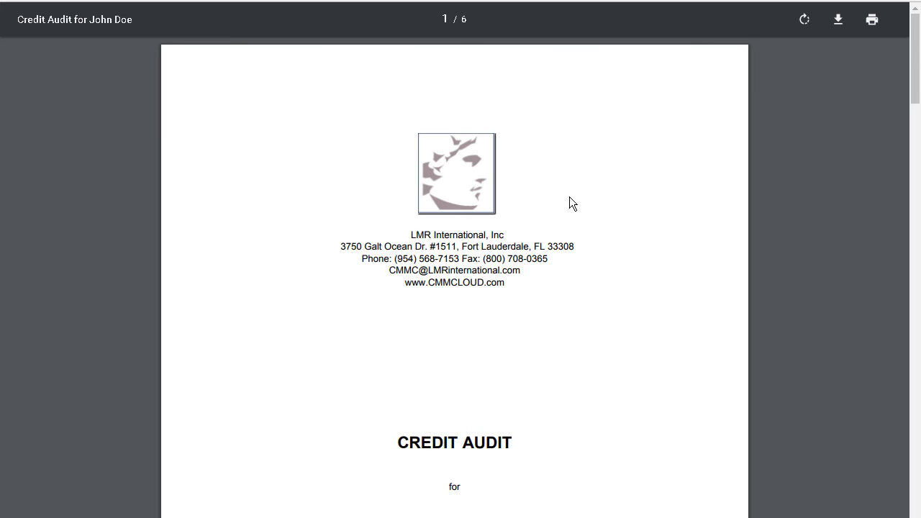
{"action": "scroll", "coordinate": [569, 382], "scroll_direction": "down", "scroll_amount": 3}
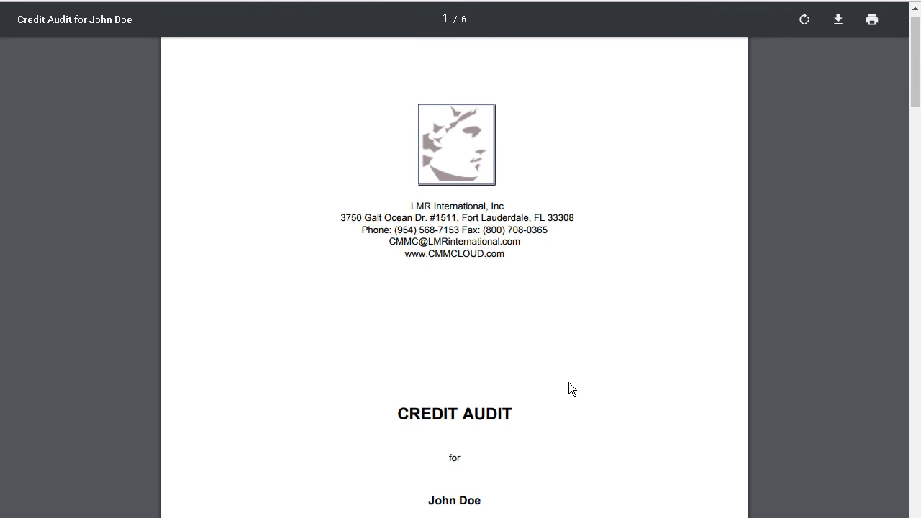
{"action": "scroll", "coordinate": [569, 383], "scroll_direction": "down", "scroll_amount": 4}
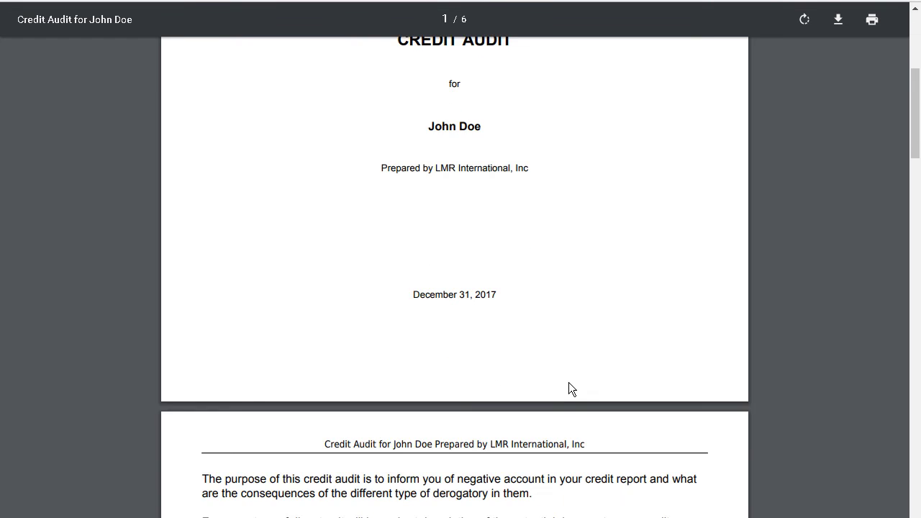
{"action": "scroll", "coordinate": [570, 388], "scroll_direction": "down", "scroll_amount": 3}
{"action": "scroll", "coordinate": [570, 388], "scroll_direction": "down", "scroll_amount": 5}
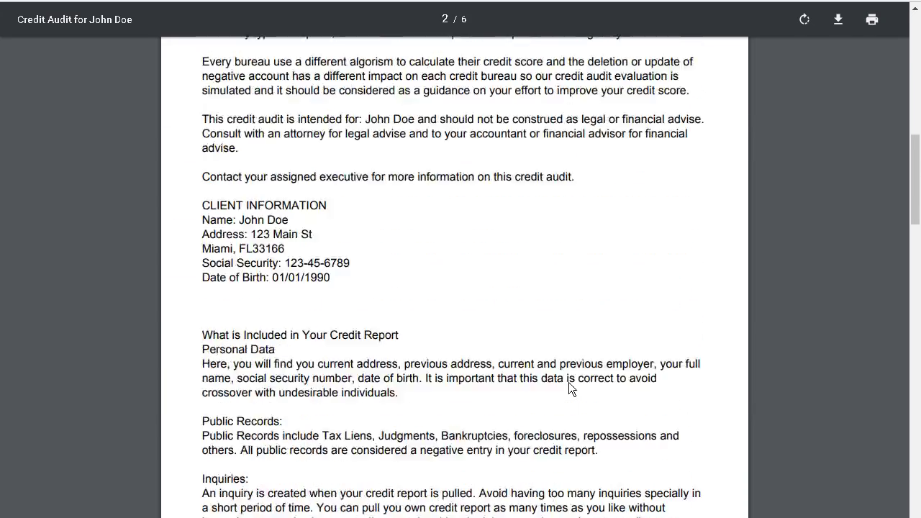
{"action": "scroll", "coordinate": [569, 383], "scroll_direction": "down", "scroll_amount": 6}
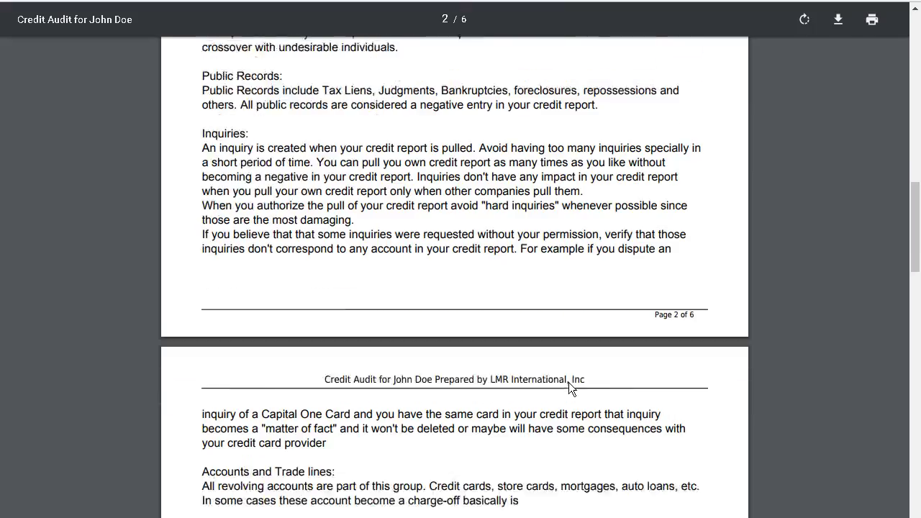
{"action": "scroll", "coordinate": [570, 389], "scroll_direction": "down", "scroll_amount": 3}
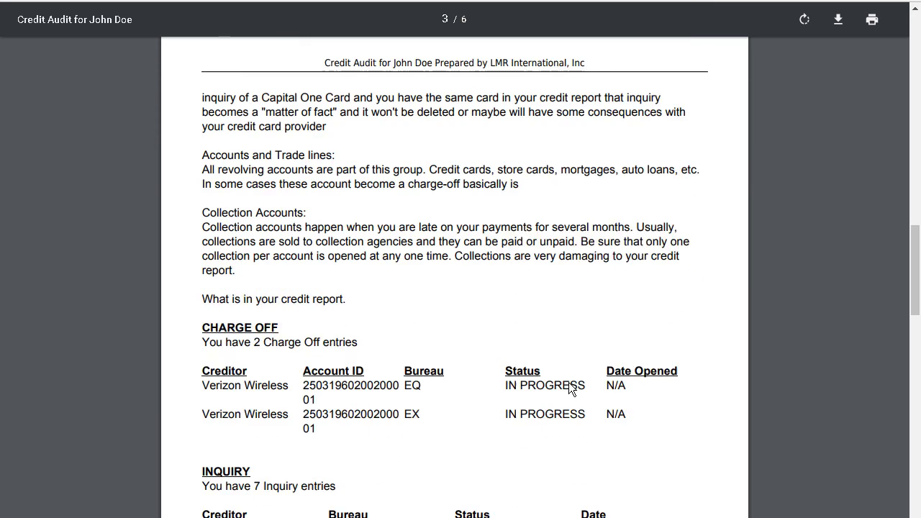
{"action": "scroll", "coordinate": [568, 383], "scroll_direction": "down", "scroll_amount": 2}
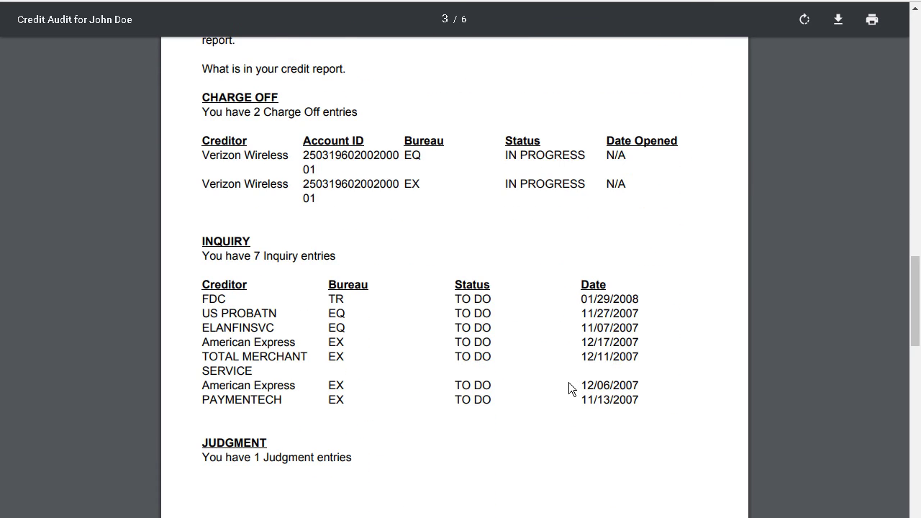
{"action": "scroll", "coordinate": [569, 383], "scroll_direction": "down", "scroll_amount": 2}
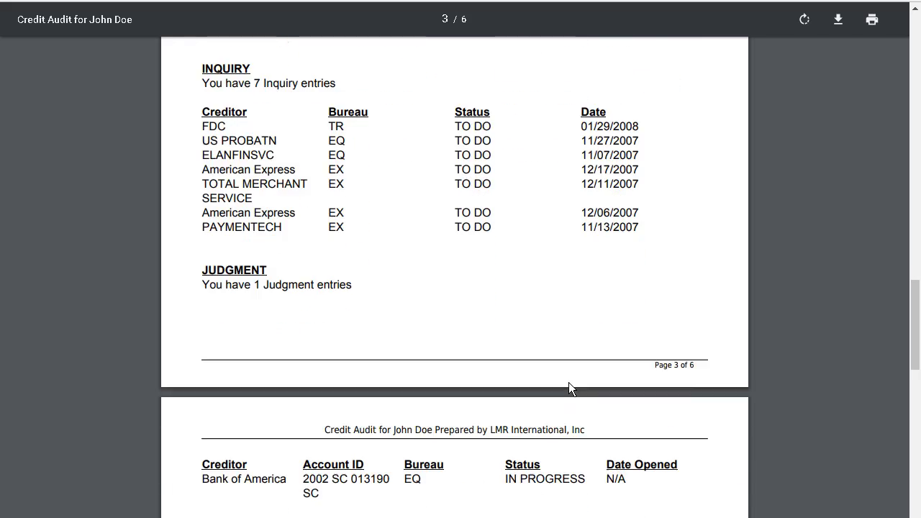
{"action": "scroll", "coordinate": [569, 384], "scroll_direction": "down", "scroll_amount": 7}
{"action": "scroll", "coordinate": [569, 388], "scroll_direction": "down", "scroll_amount": 7}
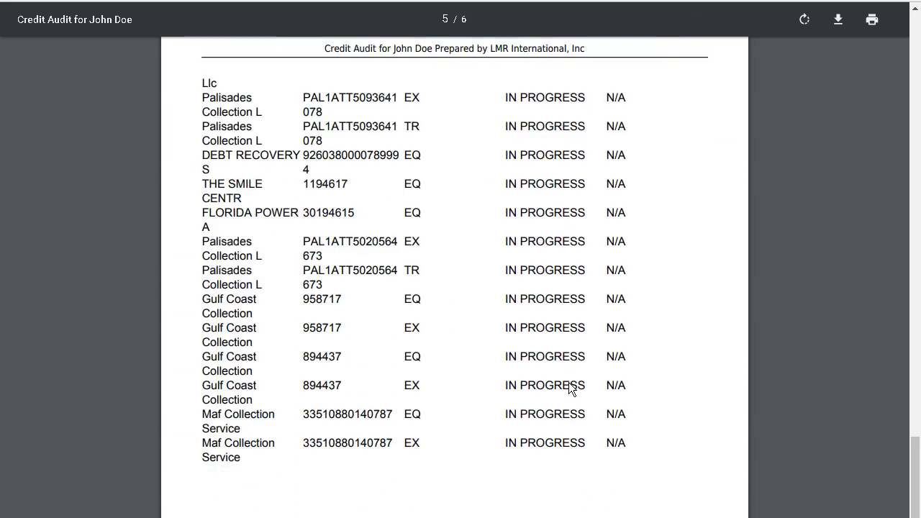
{"action": "scroll", "coordinate": [569, 388], "scroll_direction": "down", "scroll_amount": 6}
{"action": "scroll", "coordinate": [569, 389], "scroll_direction": "down", "scroll_amount": 3}
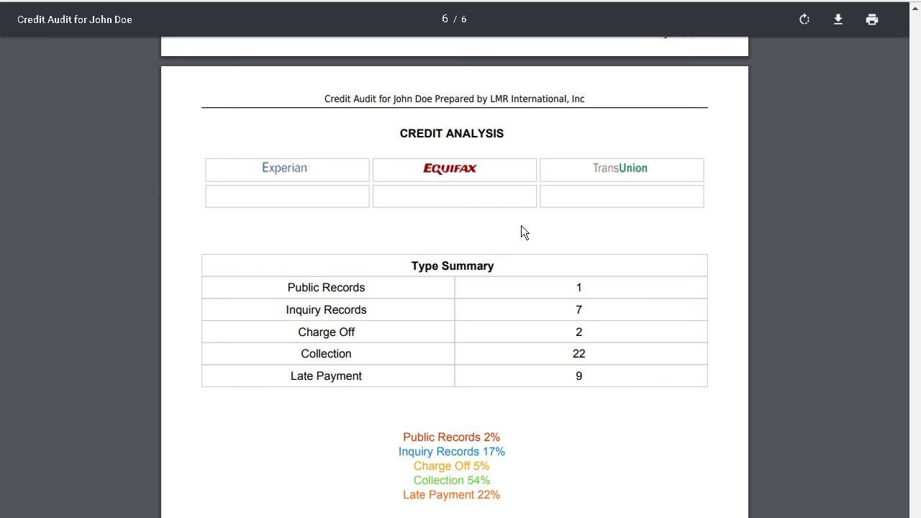
{"action": "scroll", "coordinate": [521, 226], "scroll_direction": "down", "scroll_amount": 2}
{"action": "scroll", "coordinate": [521, 225], "scroll_direction": "up", "scroll_amount": 1}
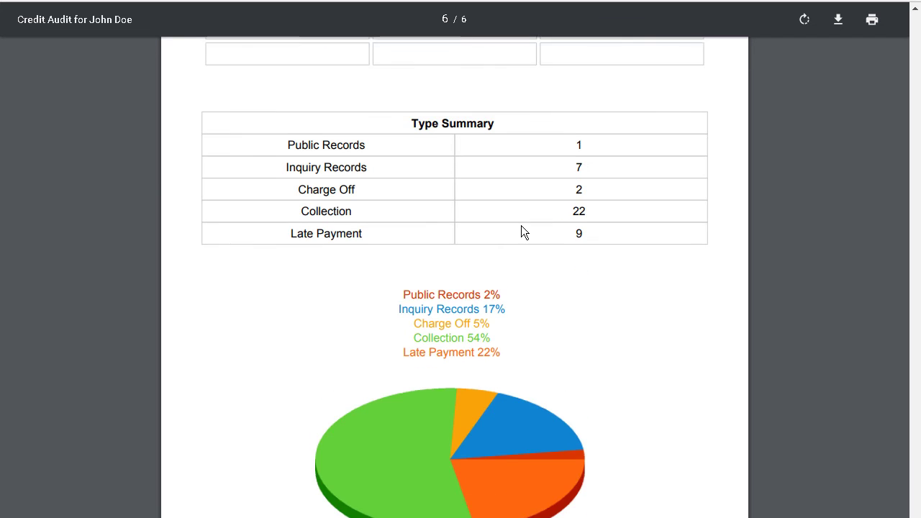
{"action": "scroll", "coordinate": [522, 226], "scroll_direction": "up", "scroll_amount": 2}
{"action": "scroll", "coordinate": [522, 226], "scroll_direction": "up", "scroll_amount": 2}
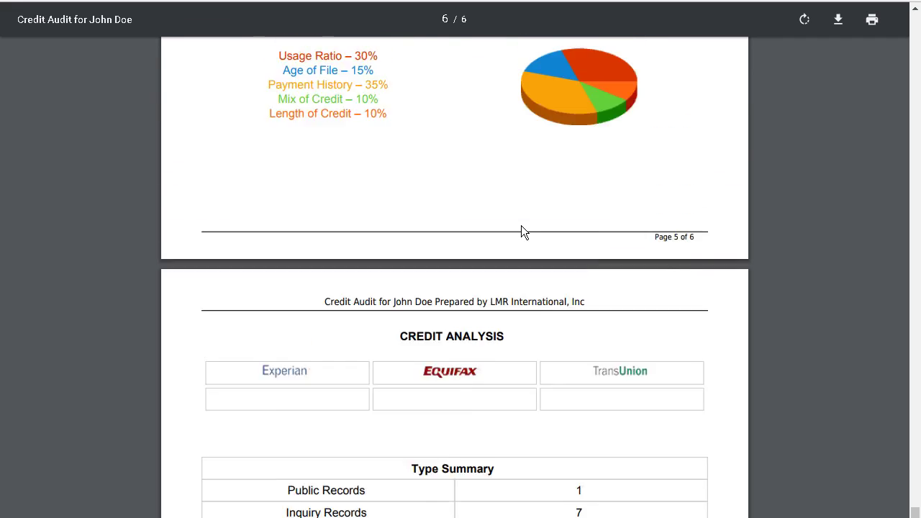
{"action": "scroll", "coordinate": [522, 226], "scroll_direction": "up", "scroll_amount": 2}
{"action": "scroll", "coordinate": [702, 57], "scroll_direction": "up", "scroll_amount": 3}
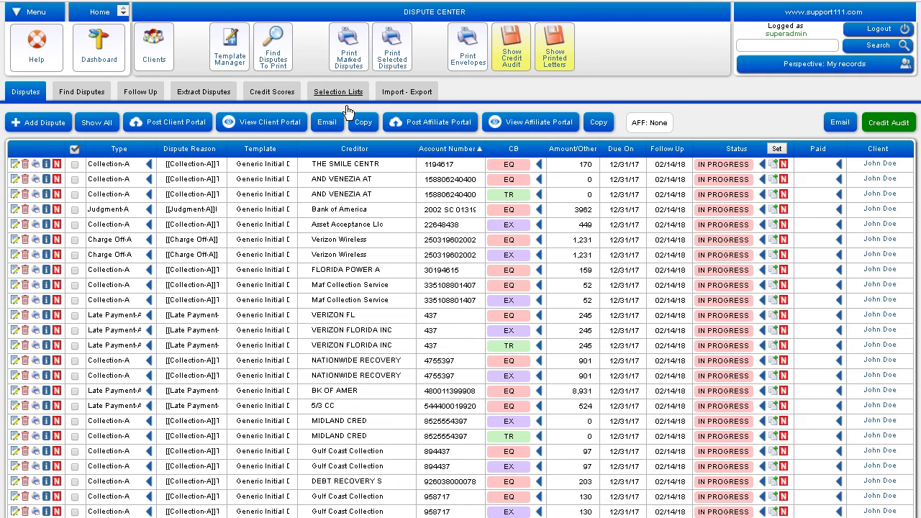
{"action": "left_click", "coordinate": [284, 101]}
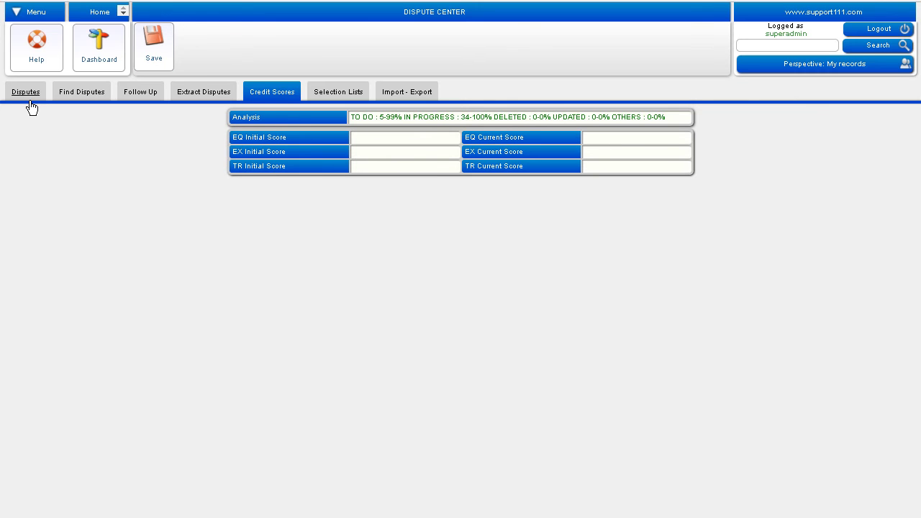
{"action": "left_click", "coordinate": [259, 90]}
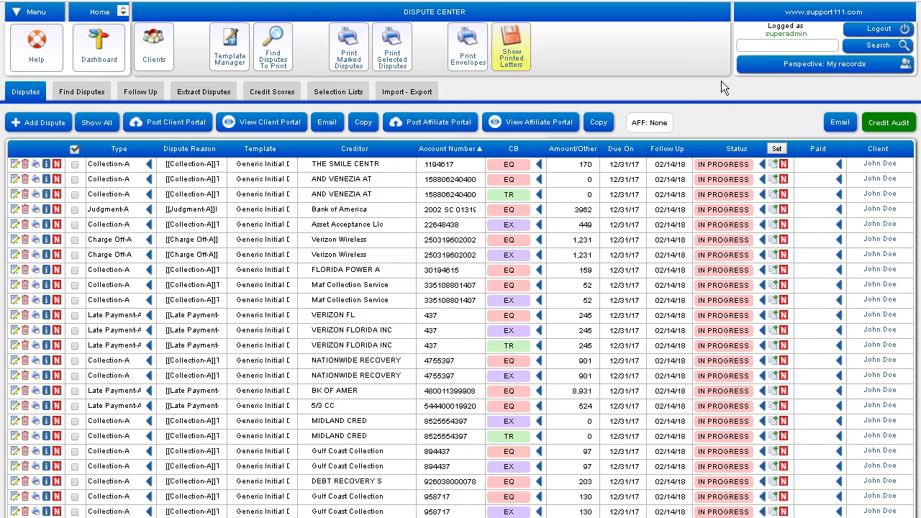
Step: Set the first three row statuses: THE SMILE CENTR DELETED, AND VENEZIA AT EQ UPDATED, TR NO CHANGE
{"action": "left_click", "coordinate": [719, 170]}
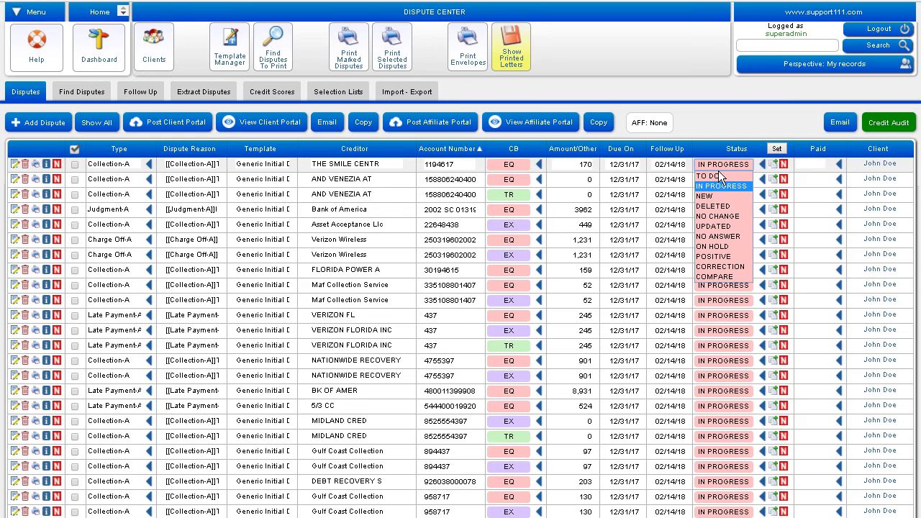
{"action": "left_click", "coordinate": [720, 209]}
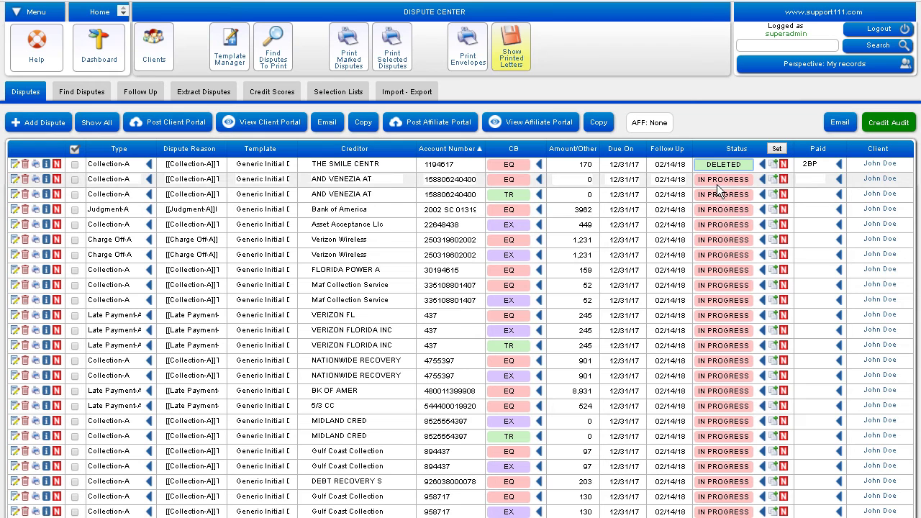
{"action": "left_click", "coordinate": [717, 184]}
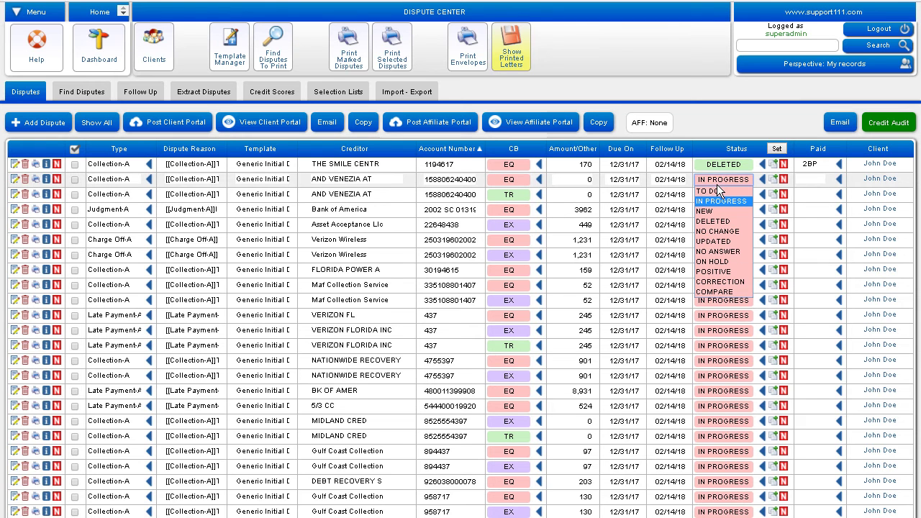
{"action": "left_click", "coordinate": [733, 247]}
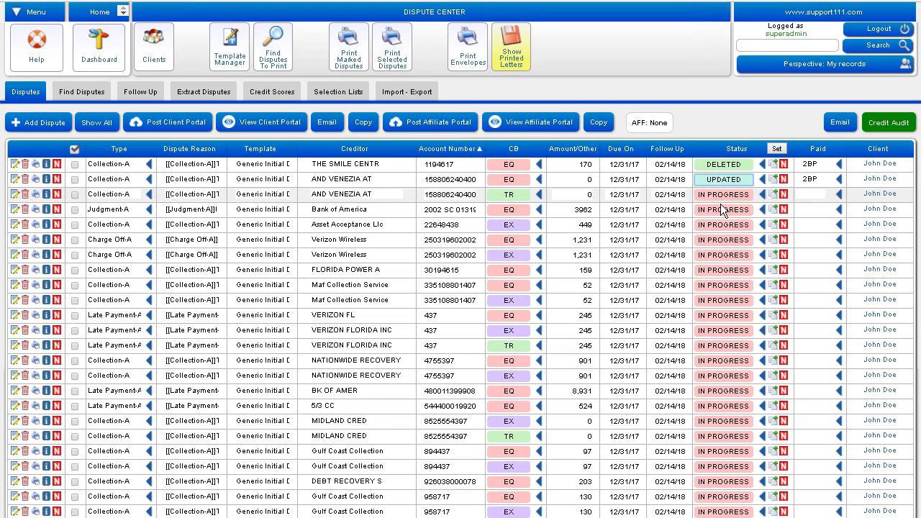
{"action": "left_click", "coordinate": [720, 201]}
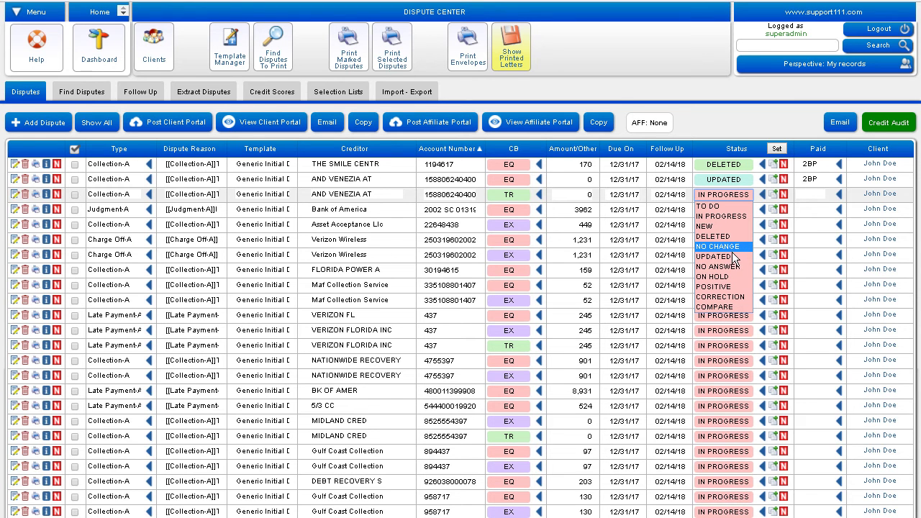
{"action": "left_click", "coordinate": [727, 247]}
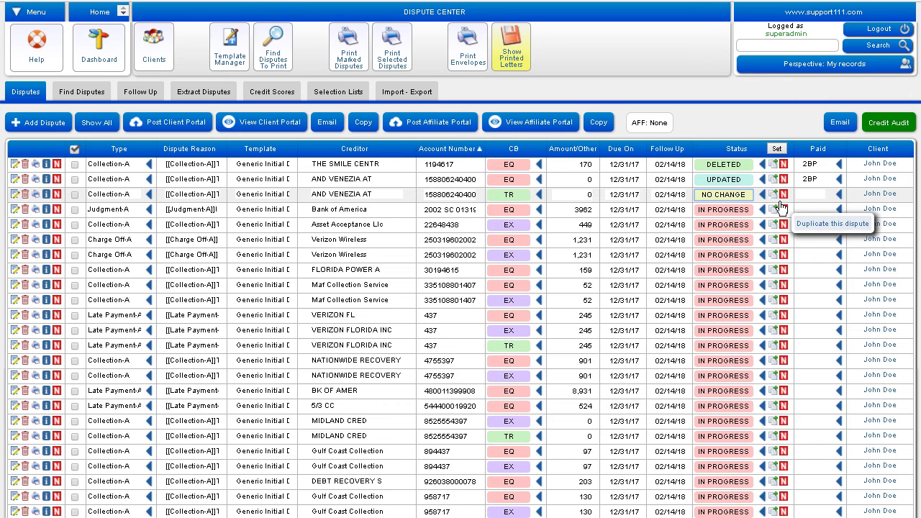
Step: Copy the AND VENEZIA AT TR dispute into a new Collection-B TO DO dispute, then show all disputes and inquiries
{"action": "left_click", "coordinate": [782, 207]}
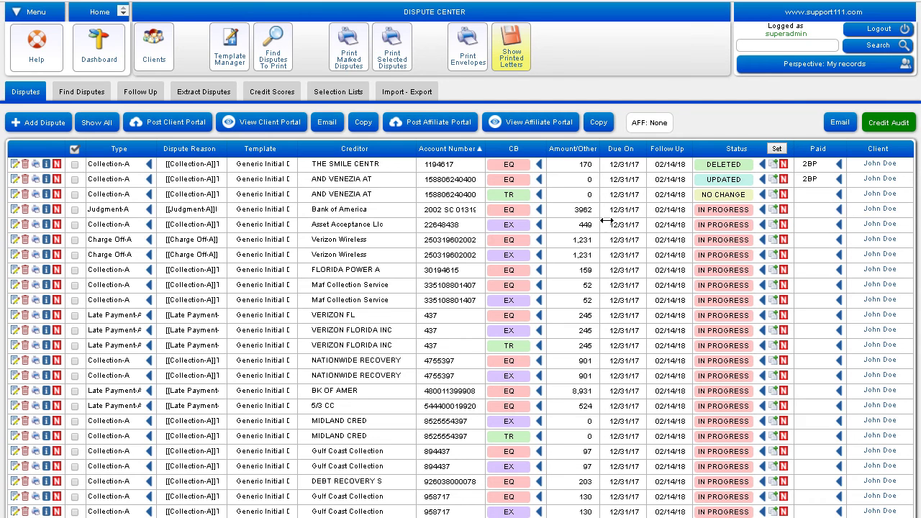
{"action": "left_click", "coordinate": [98, 124]}
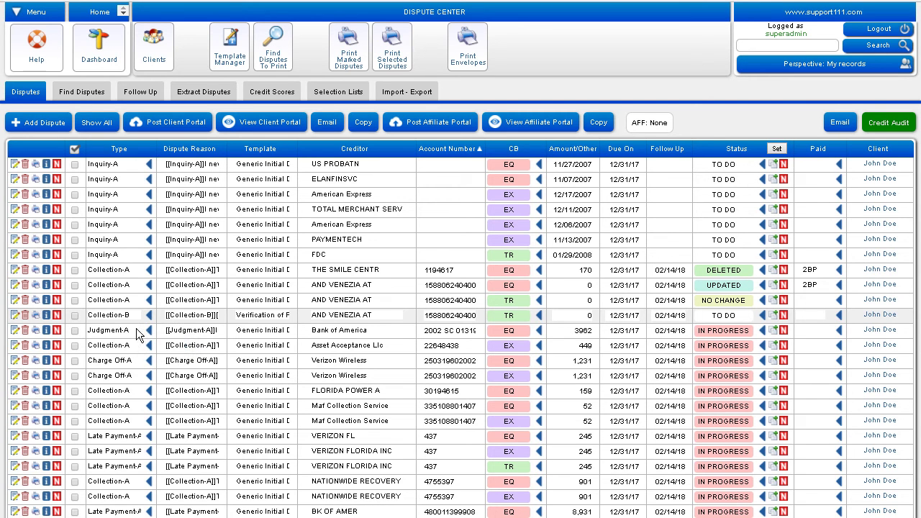
{"action": "mouse_move", "coordinate": [55, 324]}
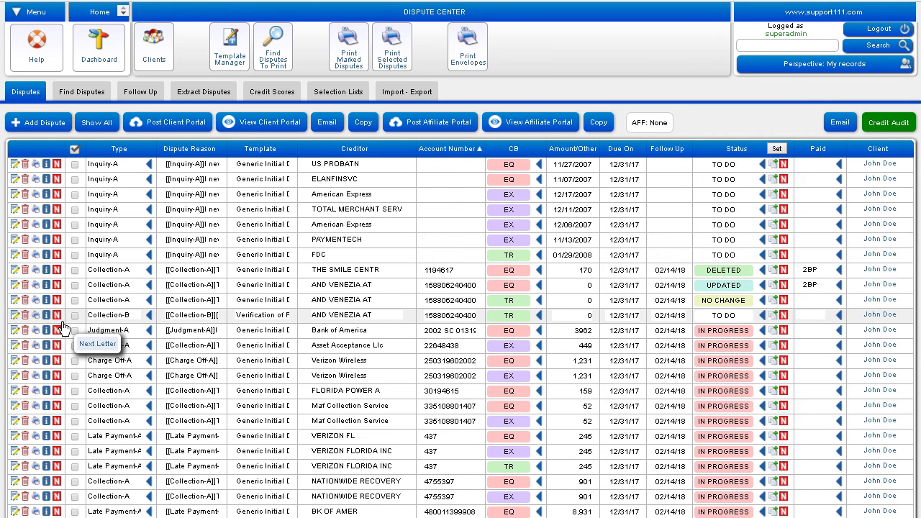
Step: Move the Collection-B duplicate to the next letter round as Collection-C with the Generic Metro 2 template
{"action": "left_click", "coordinate": [58, 330]}
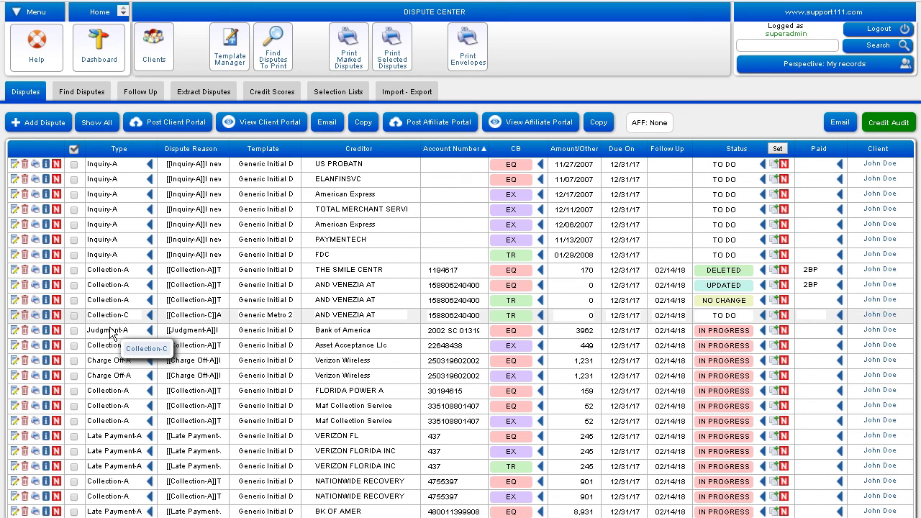
{"action": "left_click", "coordinate": [63, 325]}
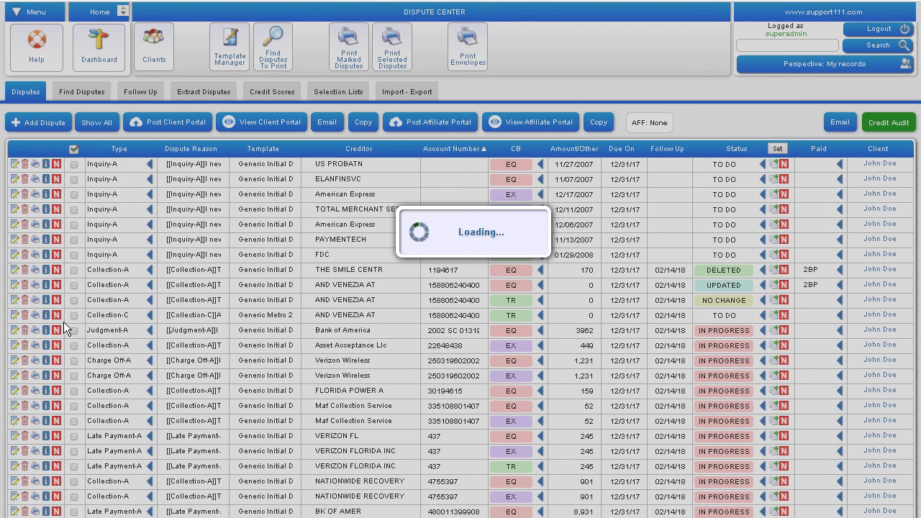
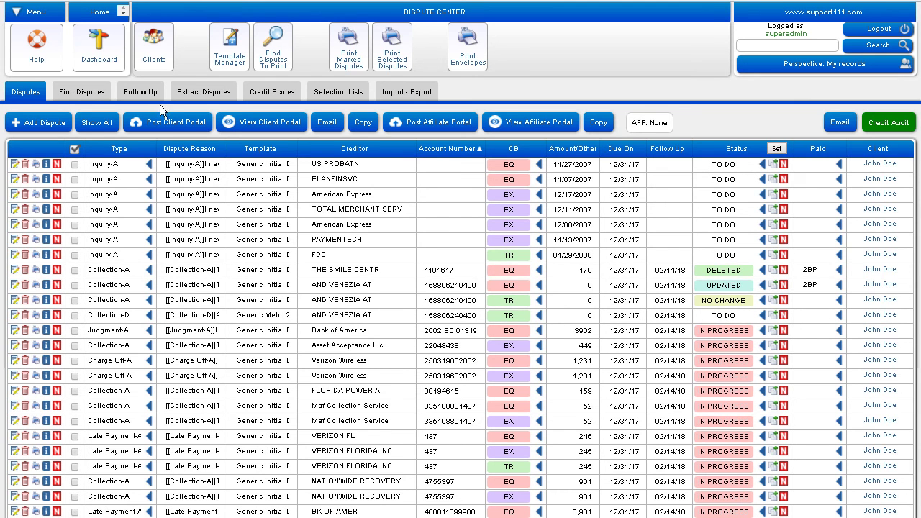
Step: Go from the Dispute Center to the Contacts list showing all 21 client records
{"action": "left_click", "coordinate": [162, 49]}
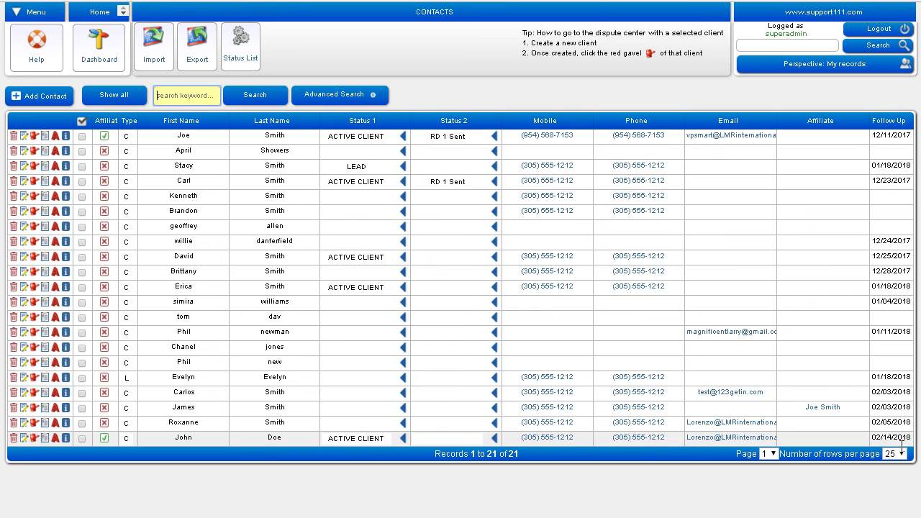
Step: Sort contacts by Follow Up date and start a new task for the last contact
{"action": "left_click", "coordinate": [899, 133]}
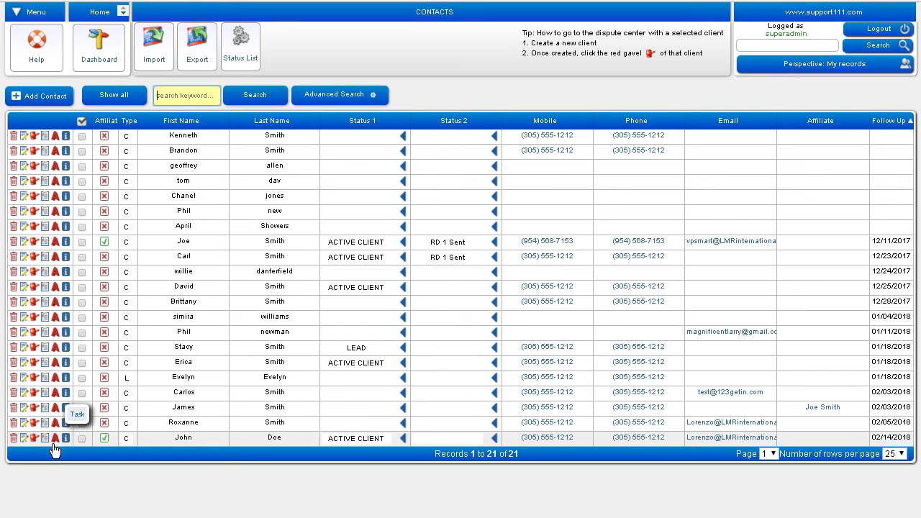
{"action": "left_click", "coordinate": [53, 444]}
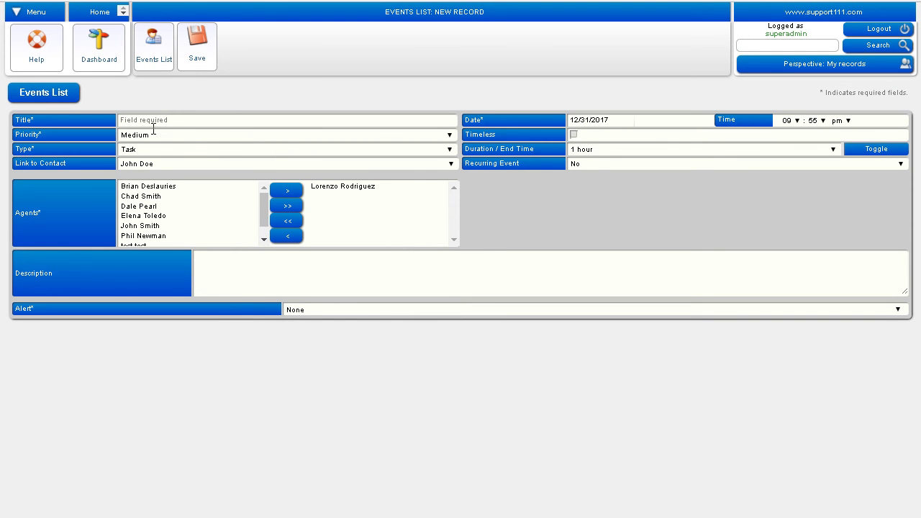
Step: Save the task 'Charge and do Round' as timeless, recurring every month
{"action": "left_click", "coordinate": [154, 126]}
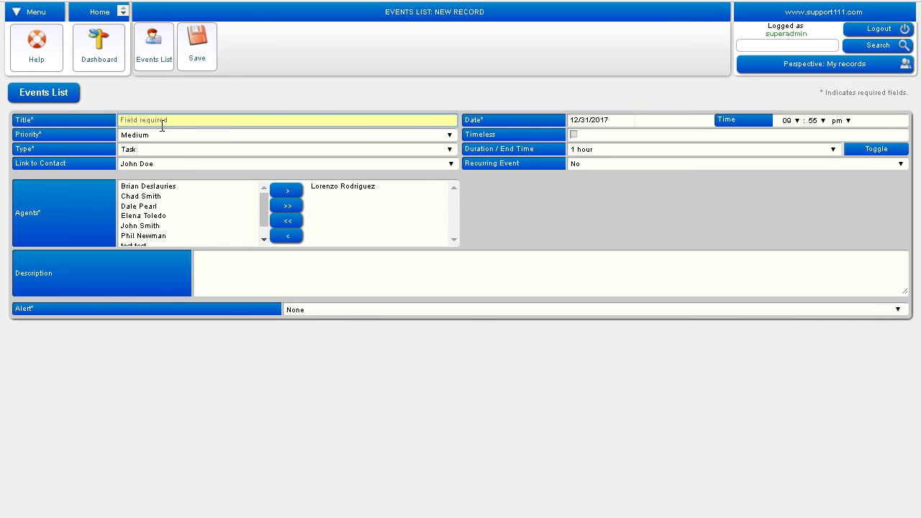
{"action": "type", "text": "Charge and do Round"}
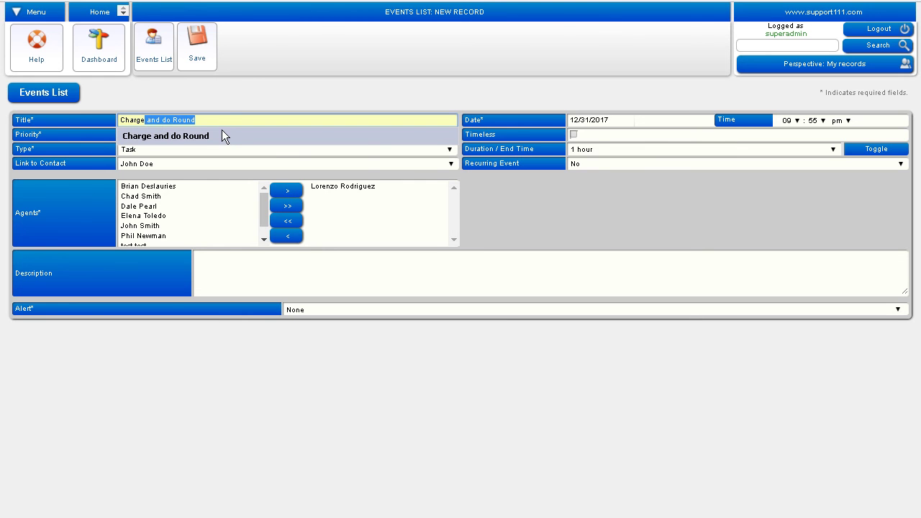
{"action": "left_click", "coordinate": [222, 126]}
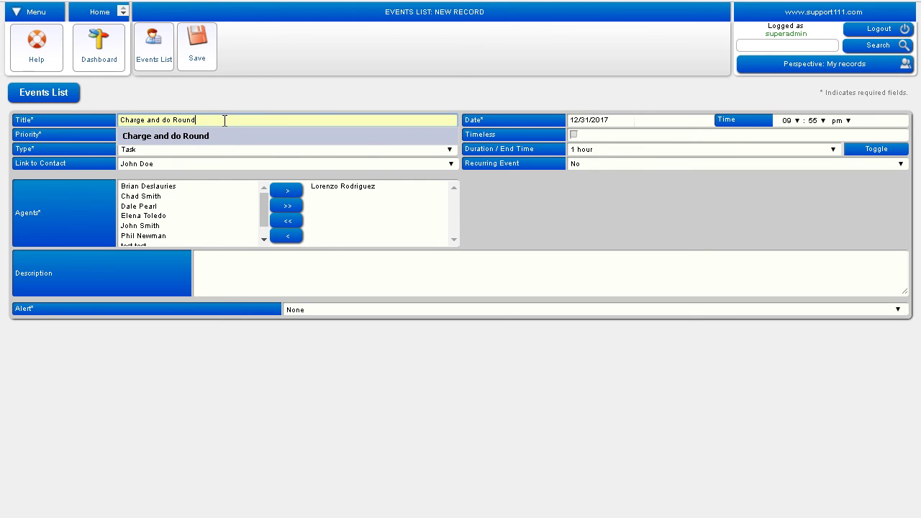
{"action": "key", "text": "Escape"}
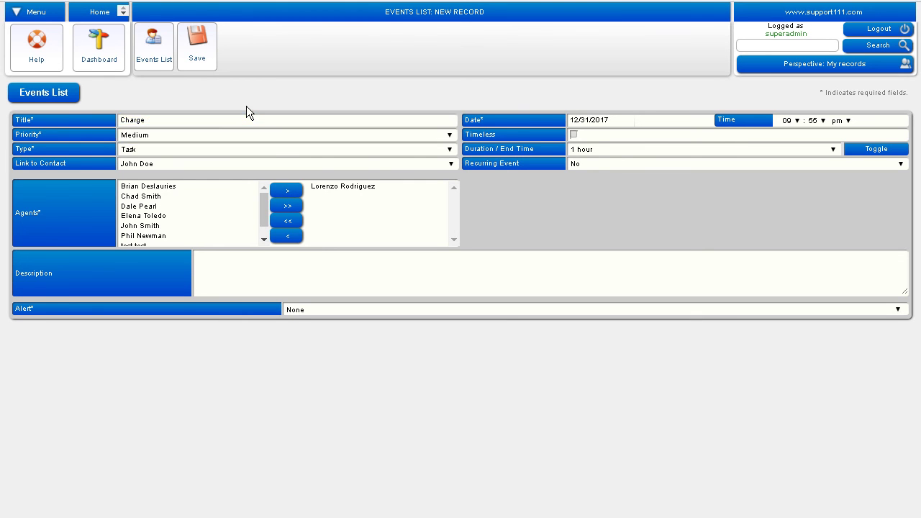
{"action": "left_click", "coordinate": [179, 121]}
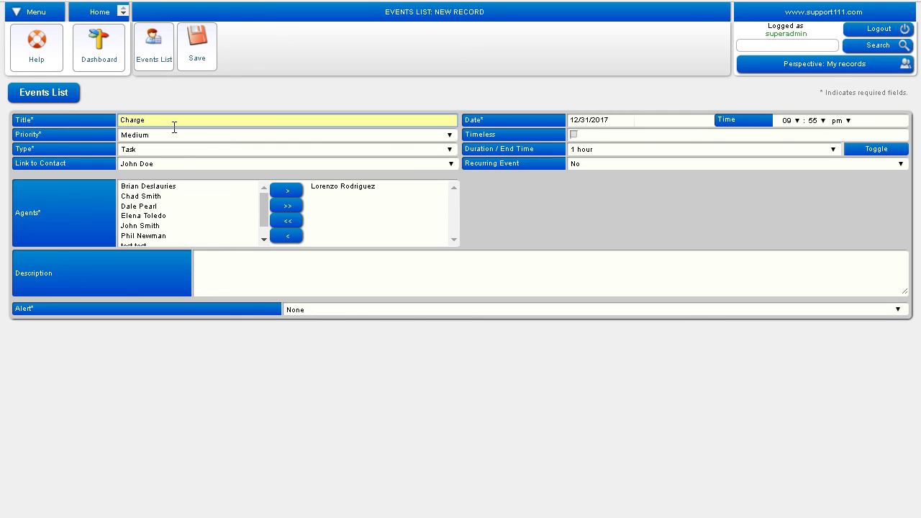
{"action": "type", "text": "and do Round"}
{"action": "left_click", "coordinate": [175, 144]}
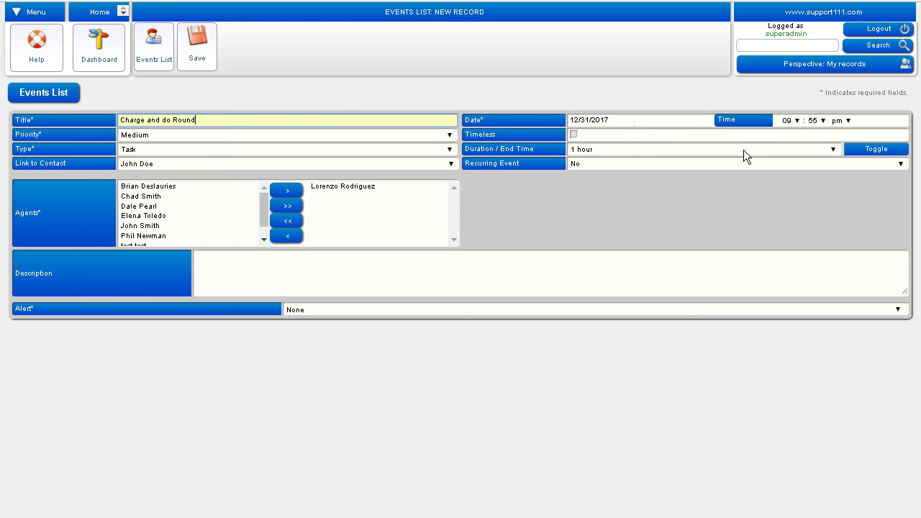
{"action": "left_click", "coordinate": [582, 143]}
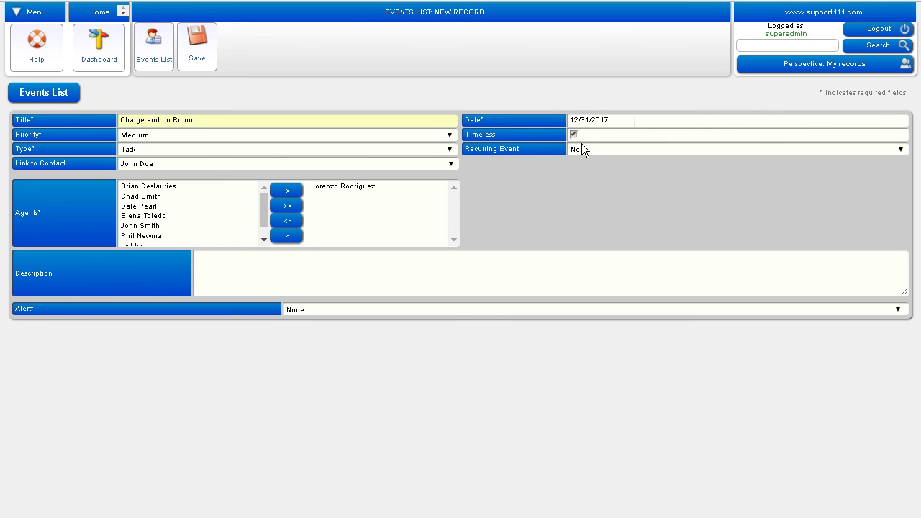
{"action": "left_click", "coordinate": [581, 156]}
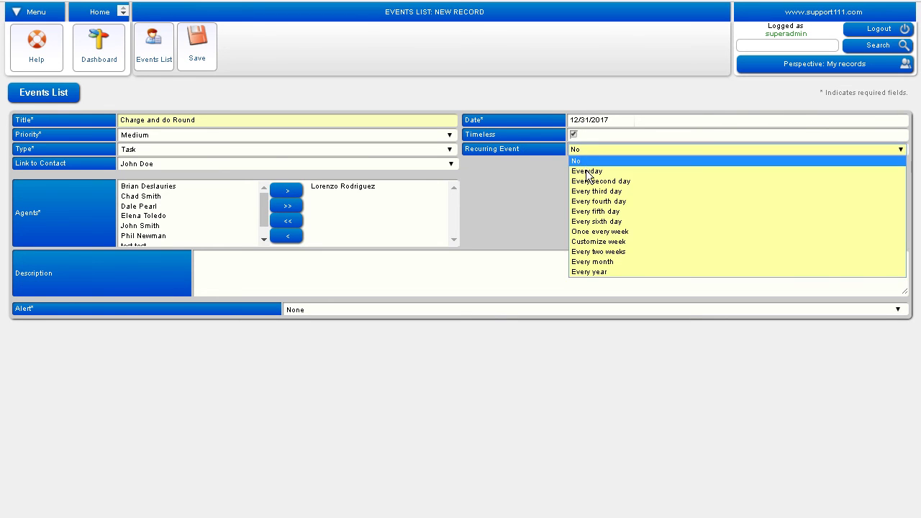
{"action": "left_click", "coordinate": [622, 264]}
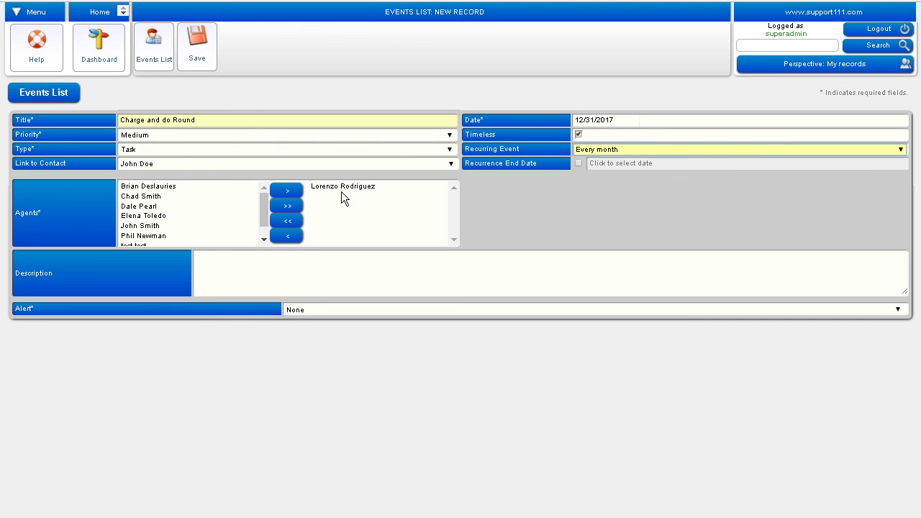
{"action": "left_click", "coordinate": [213, 55]}
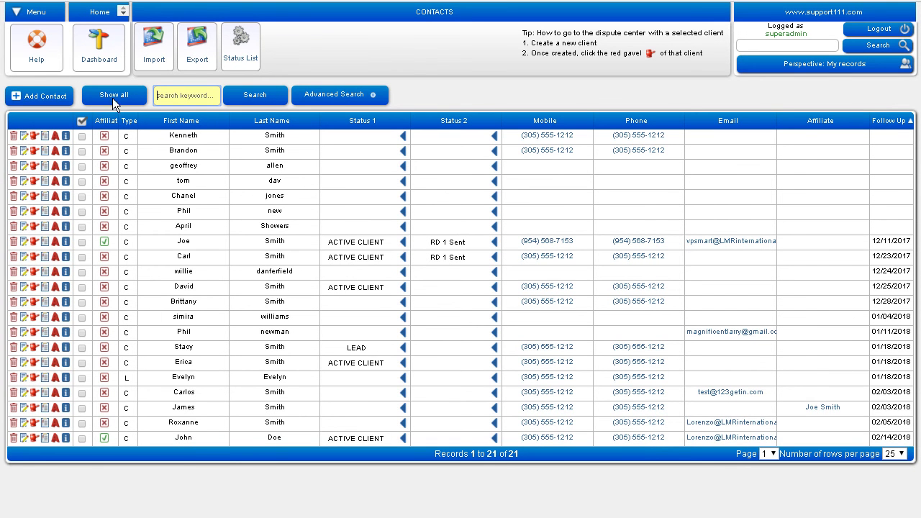
Step: Return to the Dashboard and find the 'Charge and do Round' event dated 12/31/17
{"action": "left_click", "coordinate": [113, 57]}
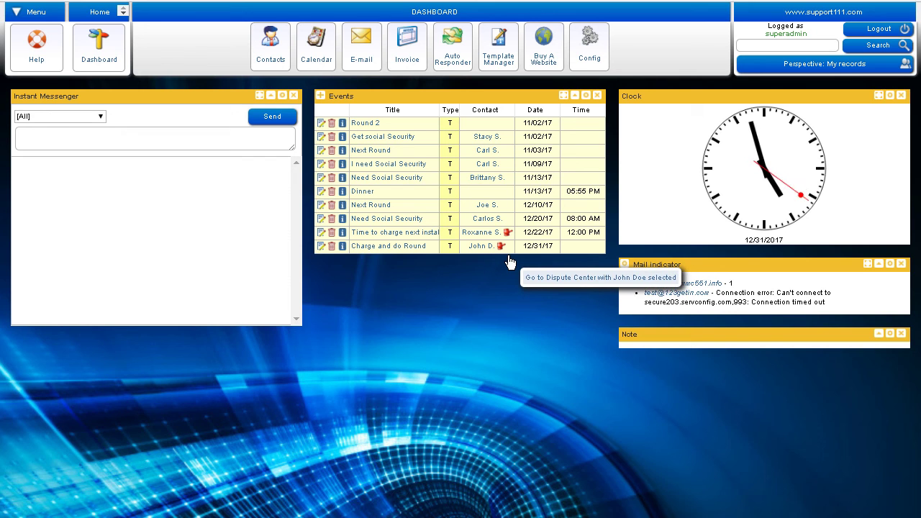
{"action": "mouse_move", "coordinate": [483, 261]}
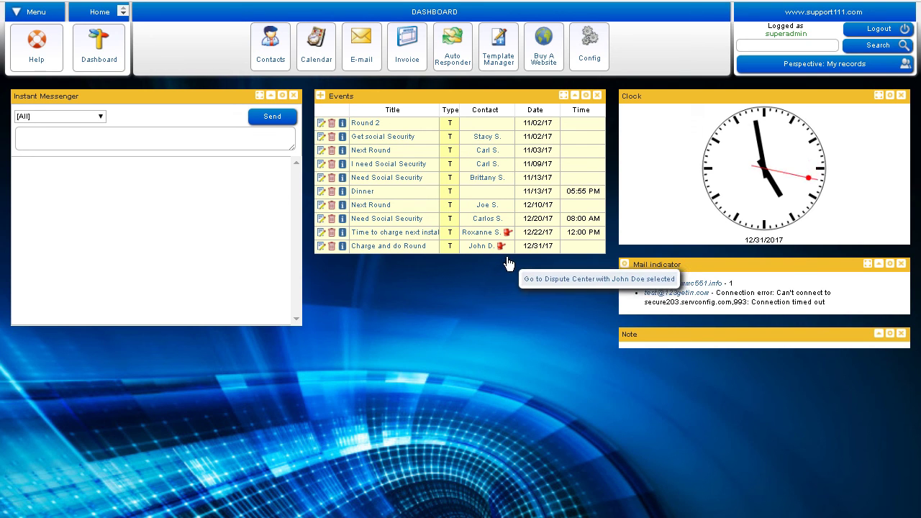
Step: Open Template Manager with the DEFAULTS (PERSONAL) SPINNER DNA category selected
{"action": "left_click", "coordinate": [503, 68]}
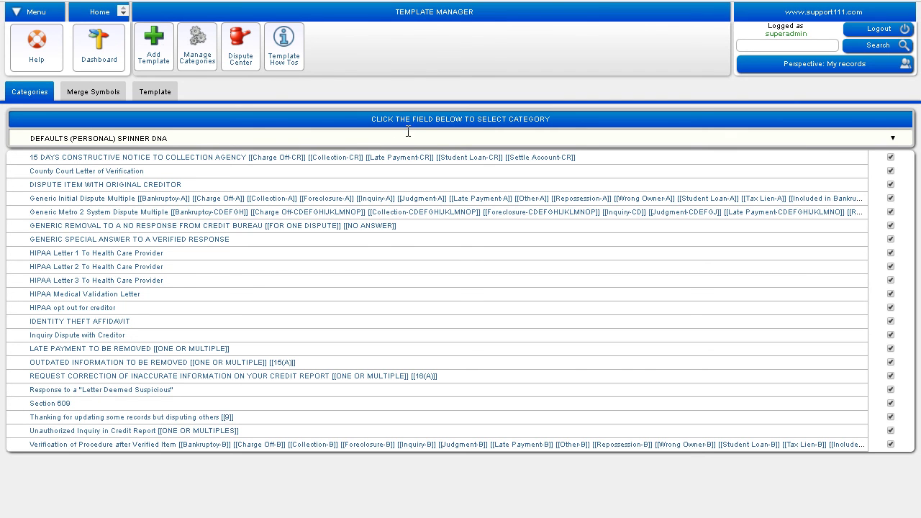
{"action": "left_click", "coordinate": [346, 143]}
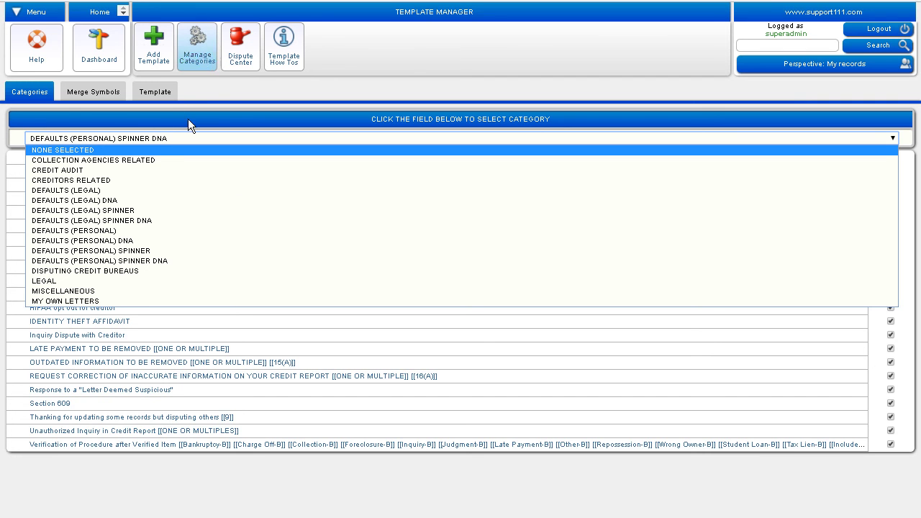
{"action": "left_click", "coordinate": [158, 263]}
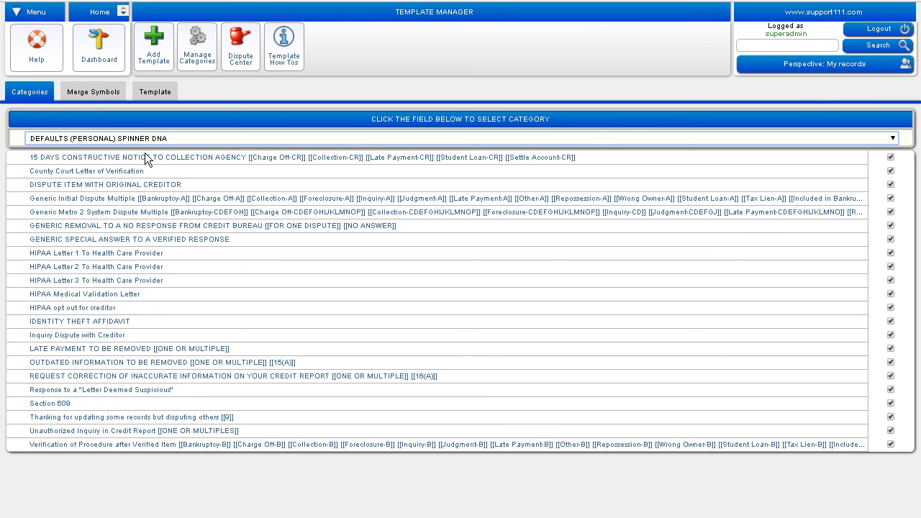
Step: Create a new template with subject 'Marketing Letter 1' in the MY OWN LETTERS category
{"action": "left_click", "coordinate": [165, 59]}
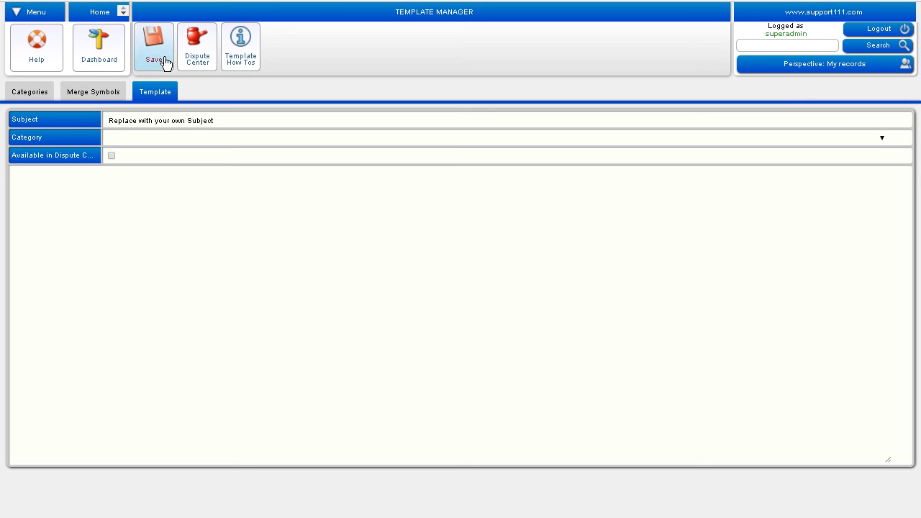
{"action": "left_click", "coordinate": [134, 126]}
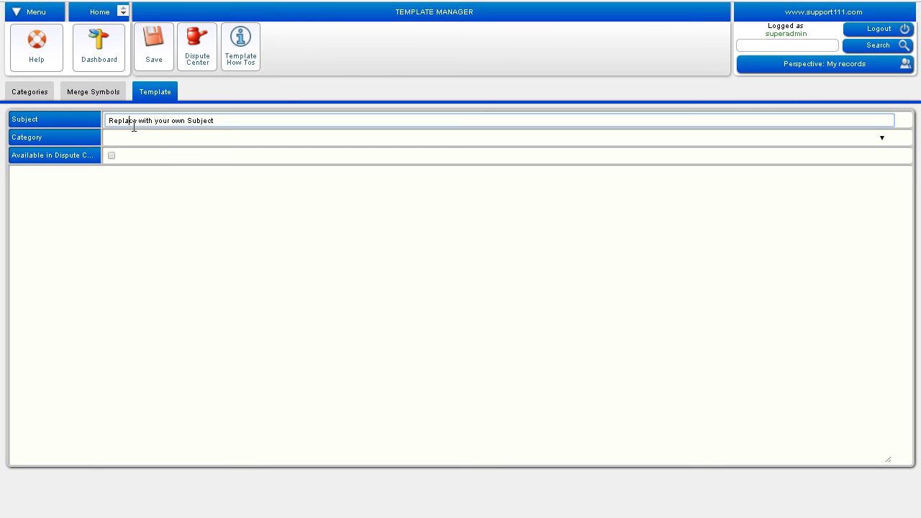
{"action": "triple_click", "coordinate": [134, 127]}
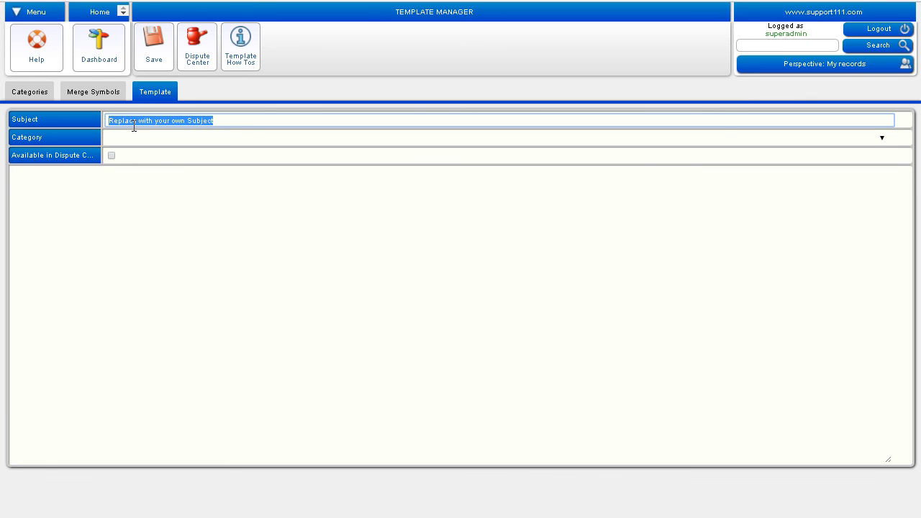
{"action": "type", "text": "Ma"}
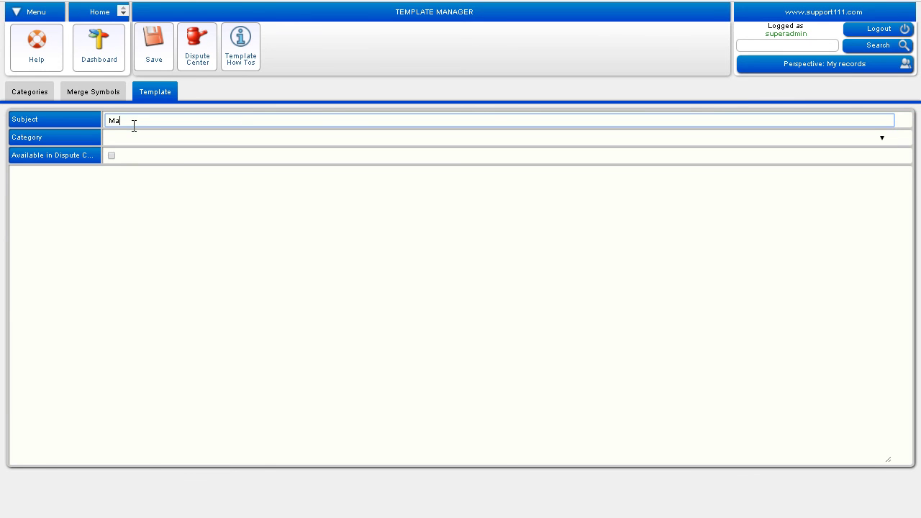
{"action": "type", "text": "rketing Letter 1"}
{"action": "left_click", "coordinate": [130, 142]}
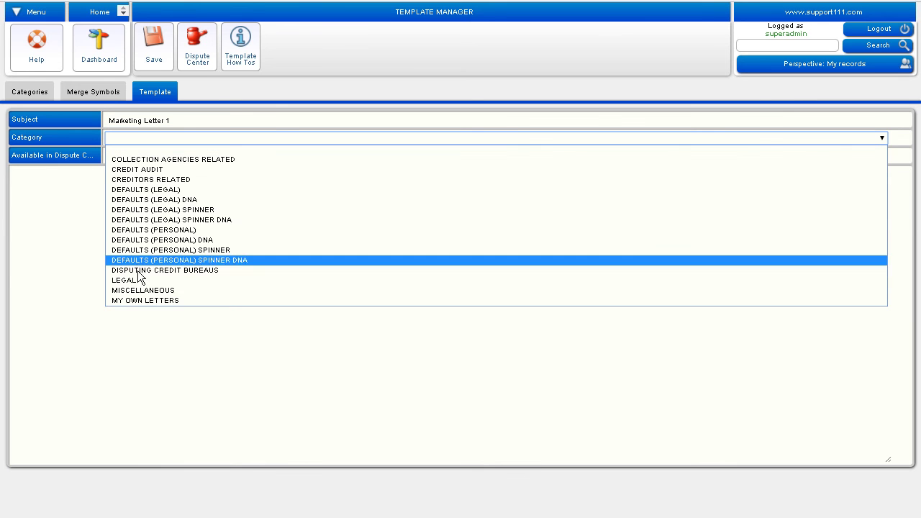
{"action": "left_click", "coordinate": [147, 301]}
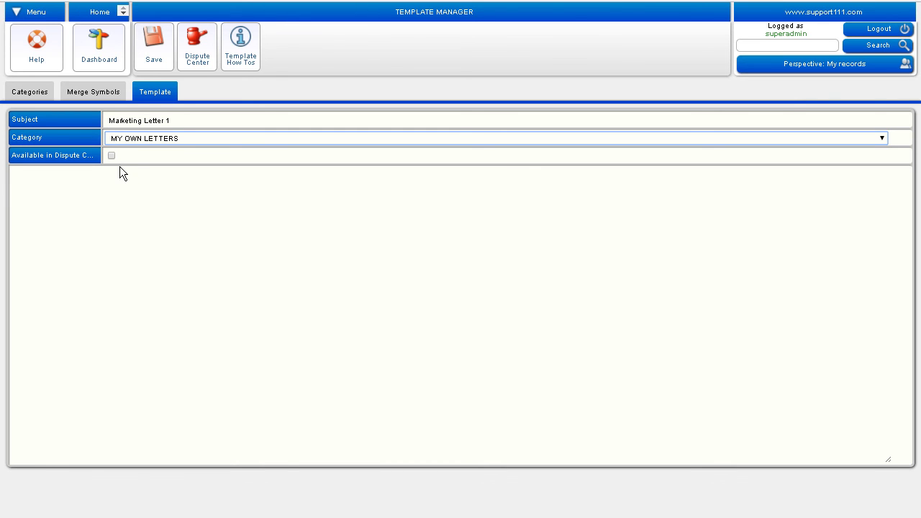
Step: Begin the Marketing Letter 1 body with 'Dear', save, and dismiss the confirmation
{"action": "left_click", "coordinate": [67, 202]}
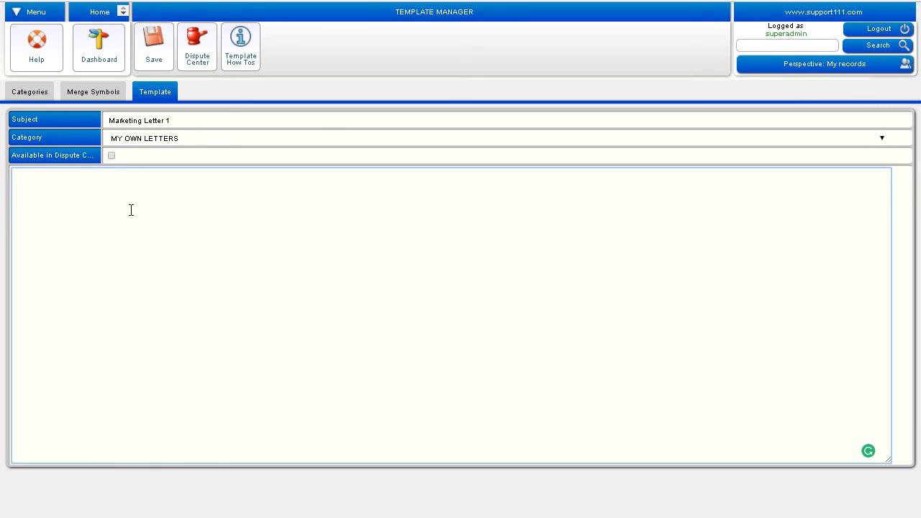
{"action": "type", "text": "Dear"}
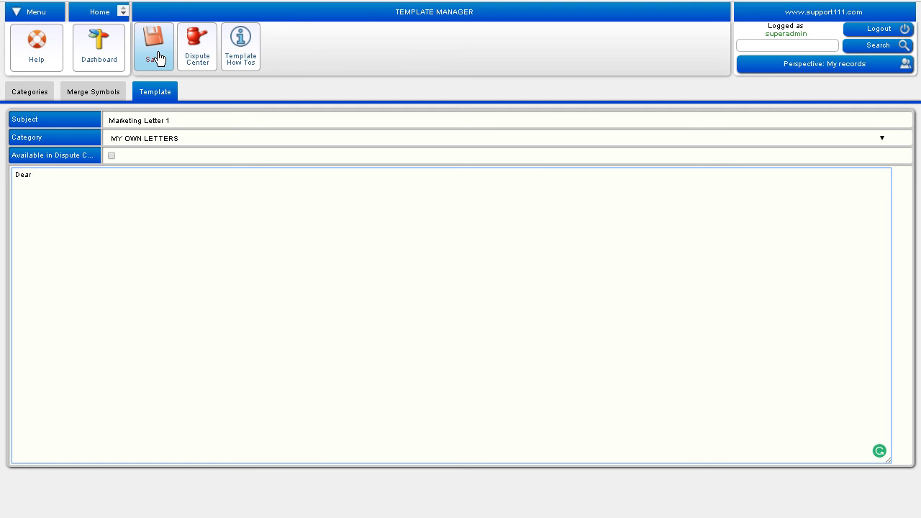
{"action": "left_click", "coordinate": [157, 57]}
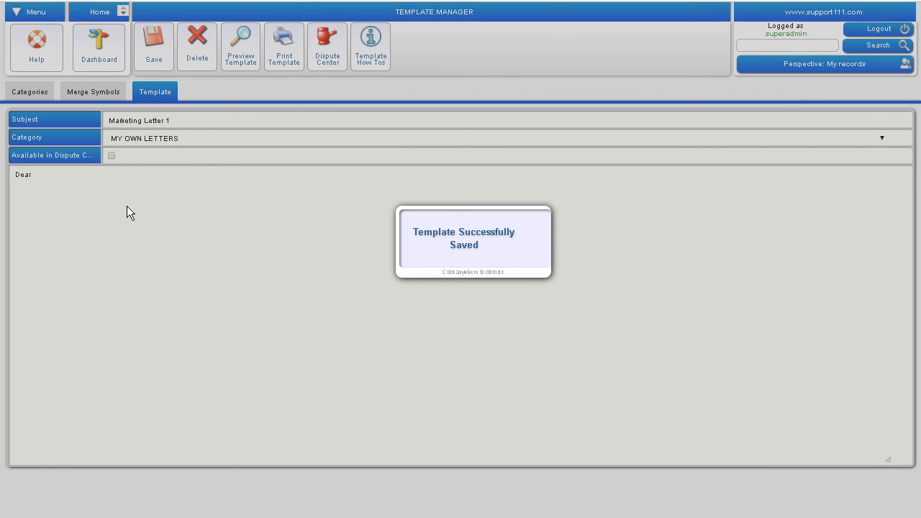
{"action": "left_click", "coordinate": [333, 197]}
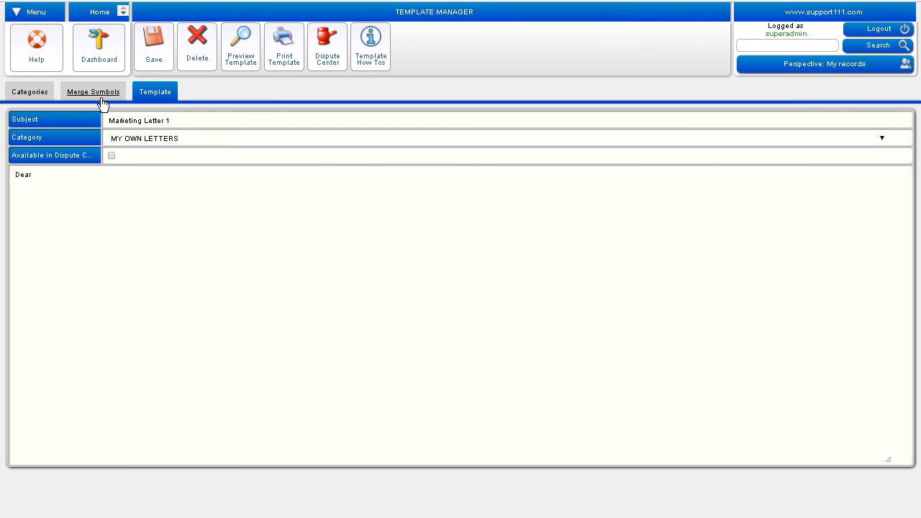
Step: Greet with 'Dear <<FIRST-NAME>>,' and add the line 'What ever I have to tell you..'
{"action": "left_click", "coordinate": [102, 104]}
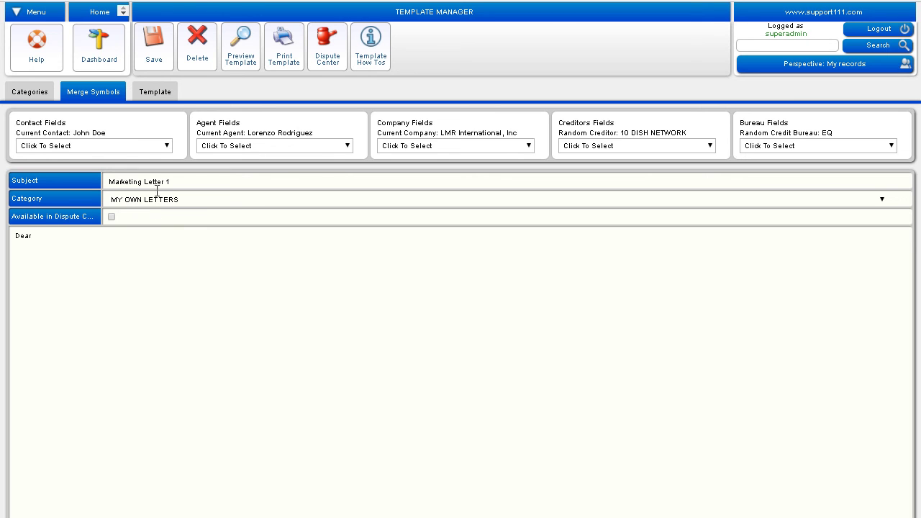
{"action": "left_click", "coordinate": [59, 242]}
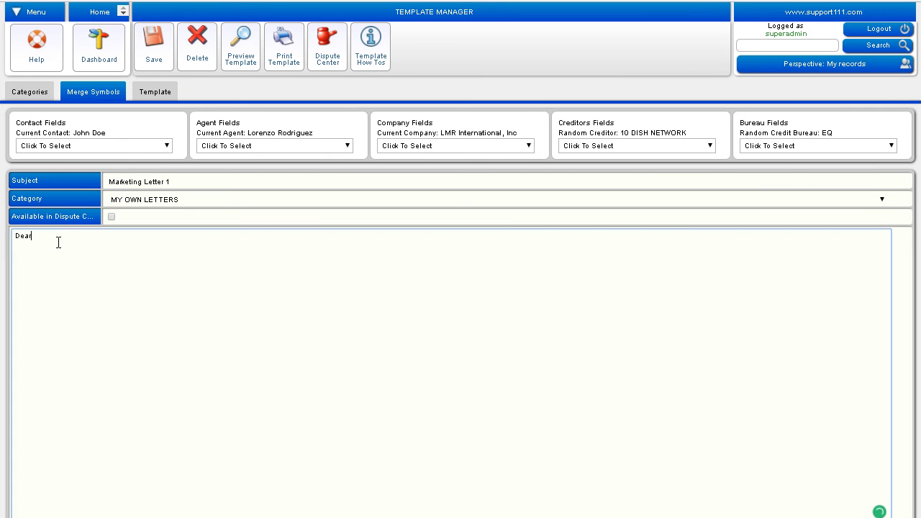
{"action": "left_click", "coordinate": [88, 151]}
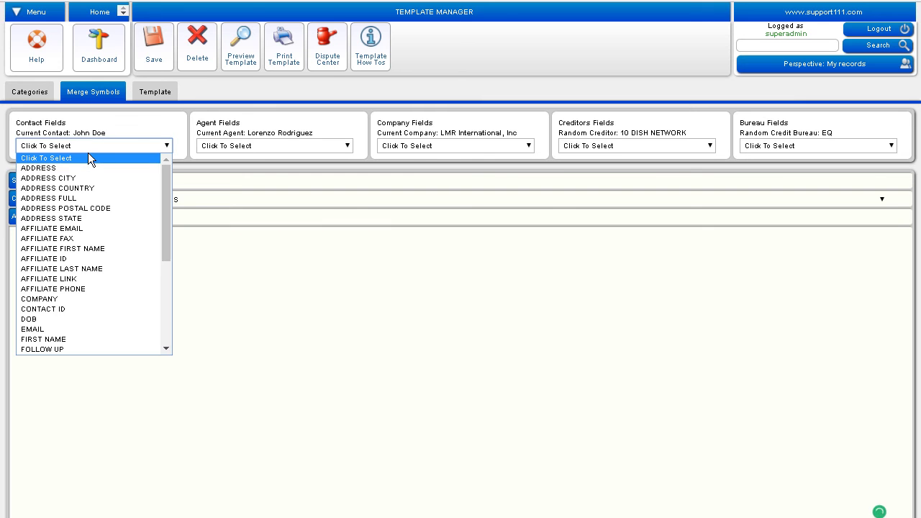
{"action": "left_click", "coordinate": [75, 344]}
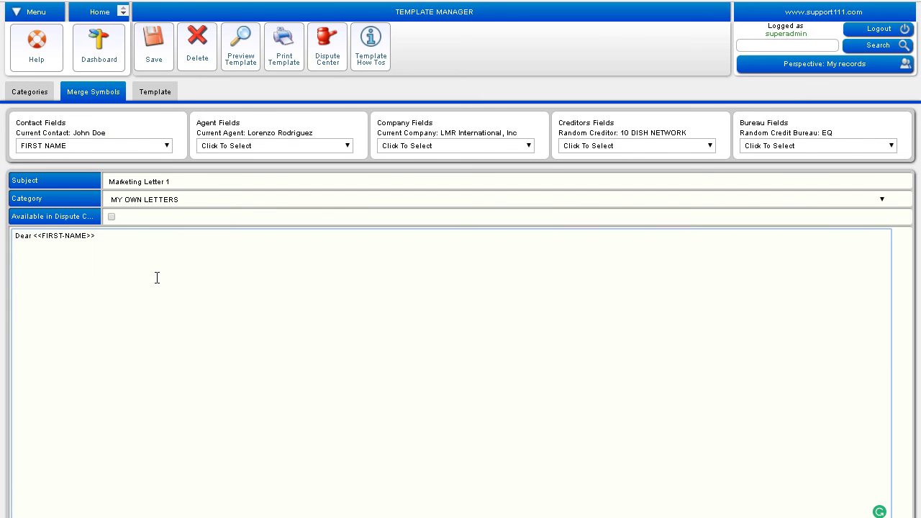
{"action": "type", "text": ","}
{"action": "key", "text": "Return"}
{"action": "type", "text": "What ever I have to tell you.."}
Step: Sign off with 'Regards' and the agent FULL NAME merge field, then save
{"action": "key", "text": "Return"}
{"action": "key", "text": "Return"}
{"action": "type", "text": "Regards"}
{"action": "key", "text": "Return"}
{"action": "left_click", "coordinate": [296, 149]}
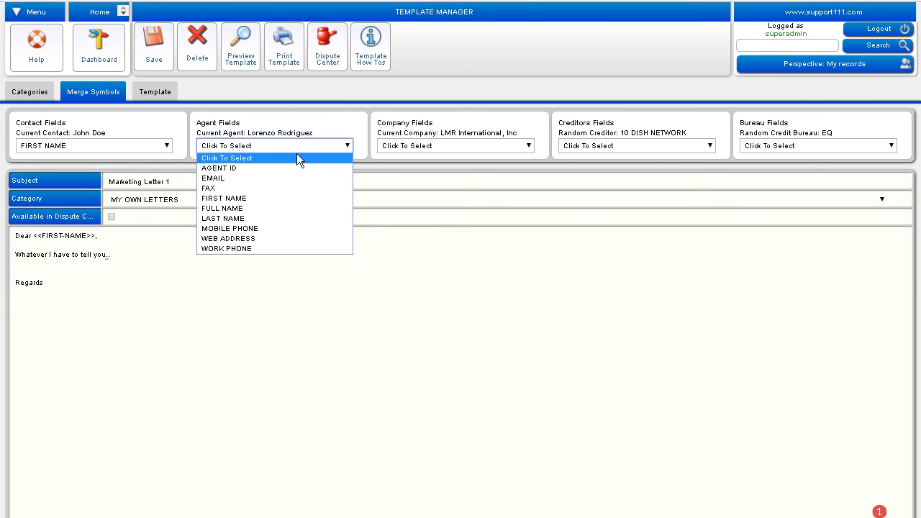
{"action": "left_click", "coordinate": [289, 212]}
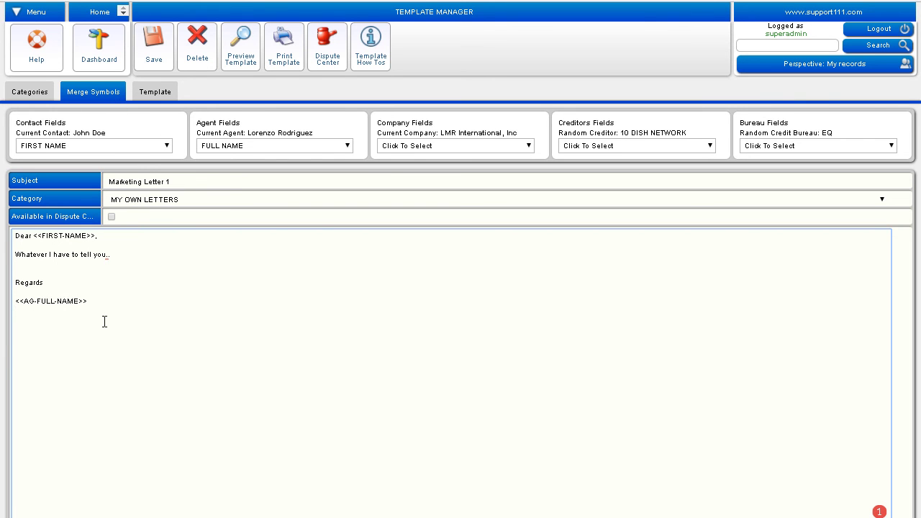
{"action": "left_click", "coordinate": [168, 63]}
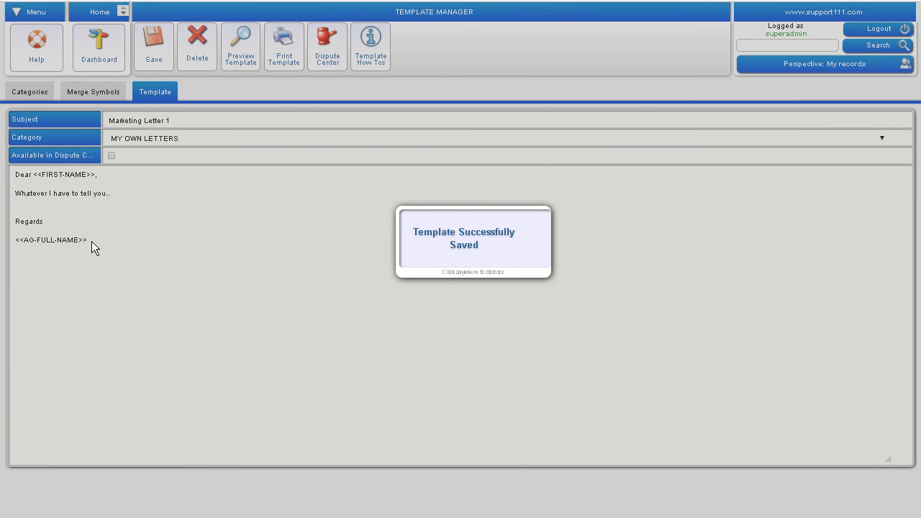
Step: Dismiss the save popup and preview the letter with the contact and agent names filled in
{"action": "left_click", "coordinate": [75, 252]}
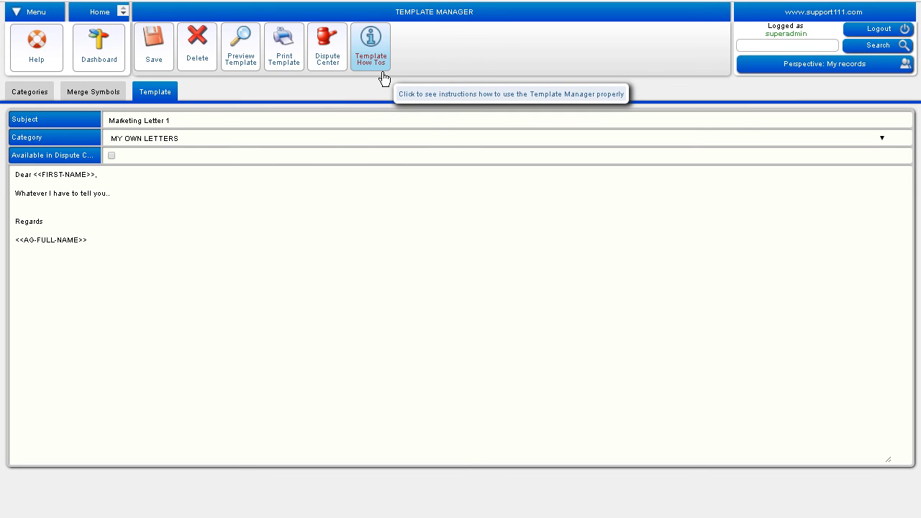
{"action": "left_click", "coordinate": [250, 61]}
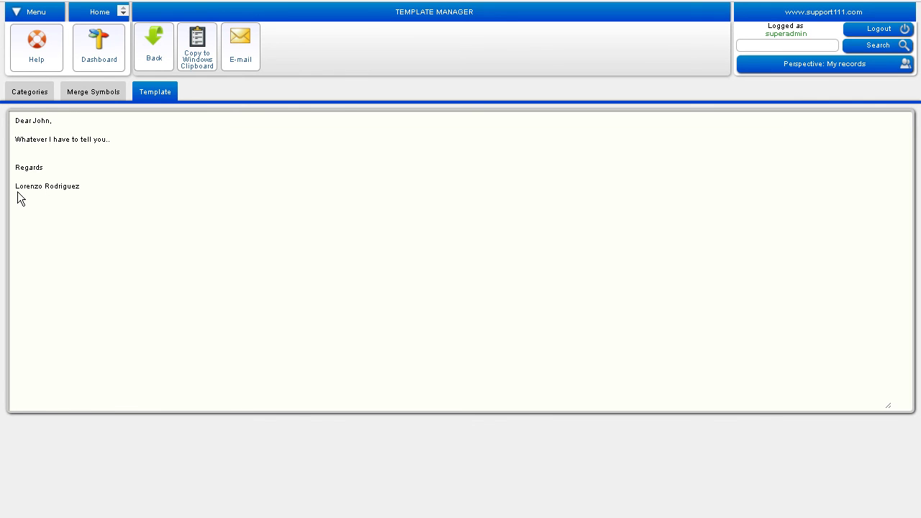
Step: Copy the previewed letter to the Windows clipboard and return to the Dashboard
{"action": "left_click", "coordinate": [85, 193]}
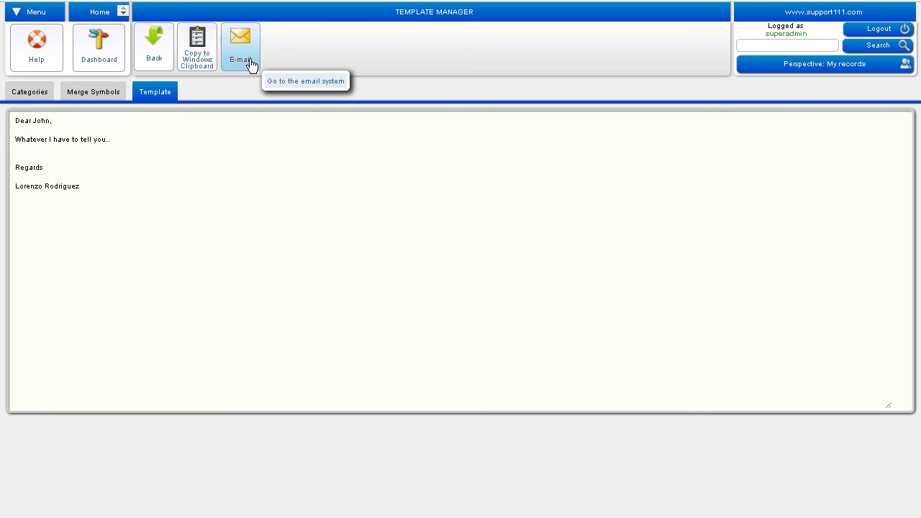
{"action": "left_click", "coordinate": [243, 41]}
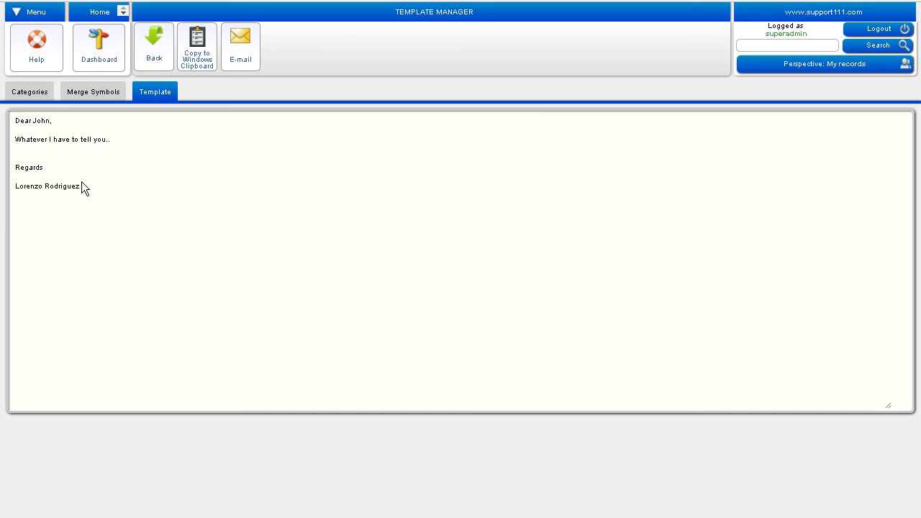
{"action": "left_click", "coordinate": [203, 62]}
{"action": "left_click", "coordinate": [208, 62]}
{"action": "left_click", "coordinate": [114, 61]}
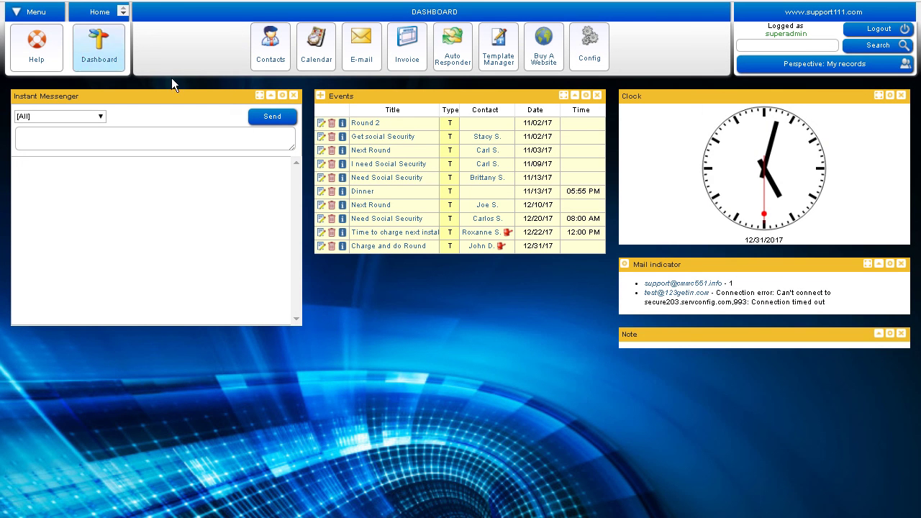